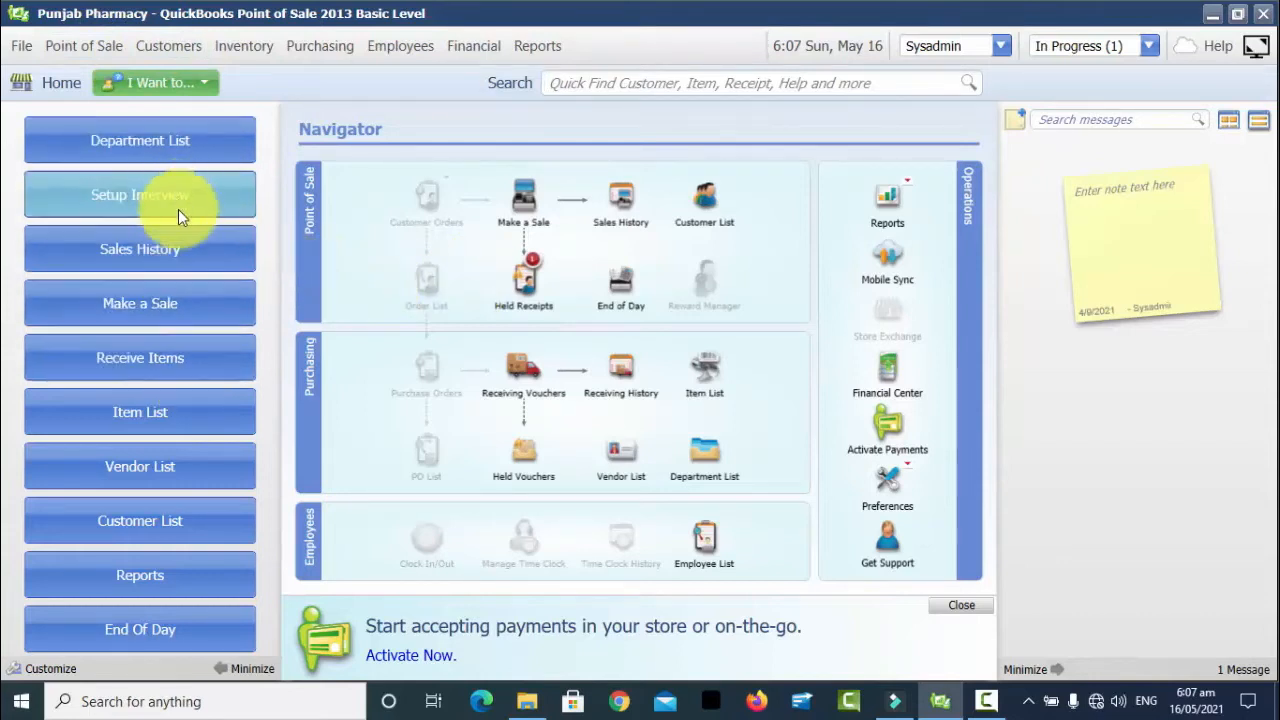
click(148, 415)
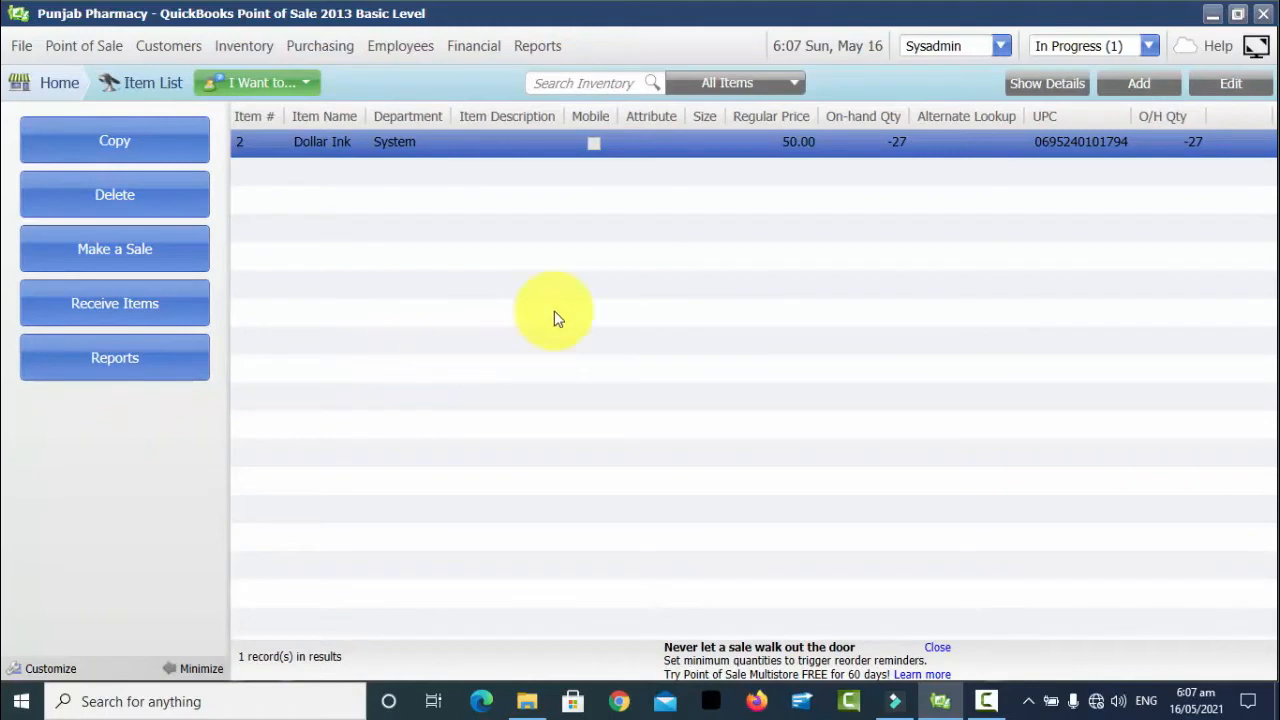
click(1134, 84)
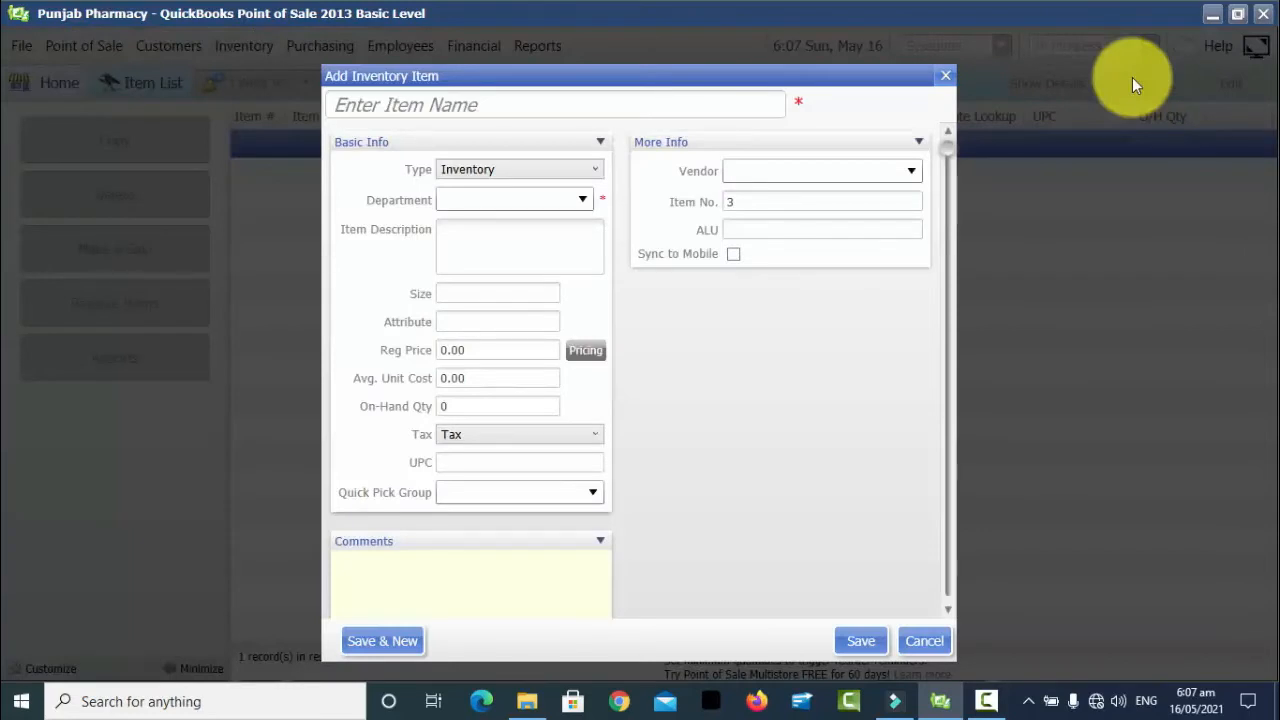
click(941, 72)
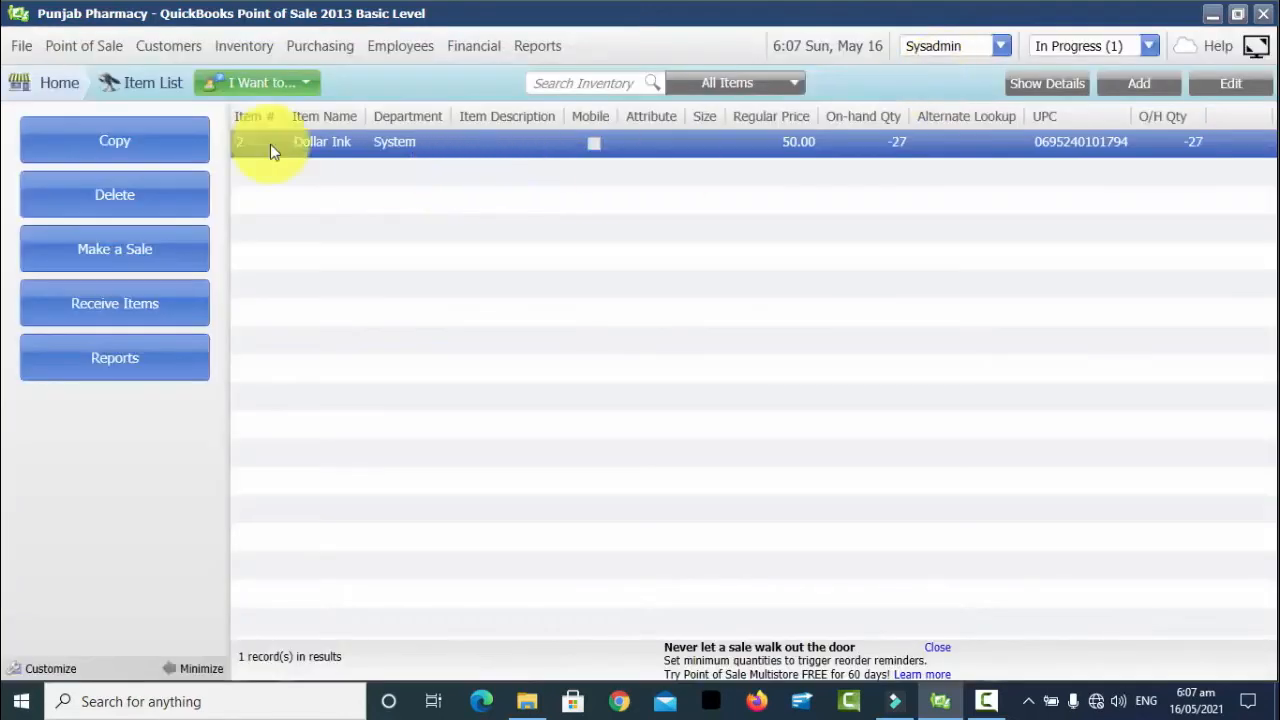
click(55, 80)
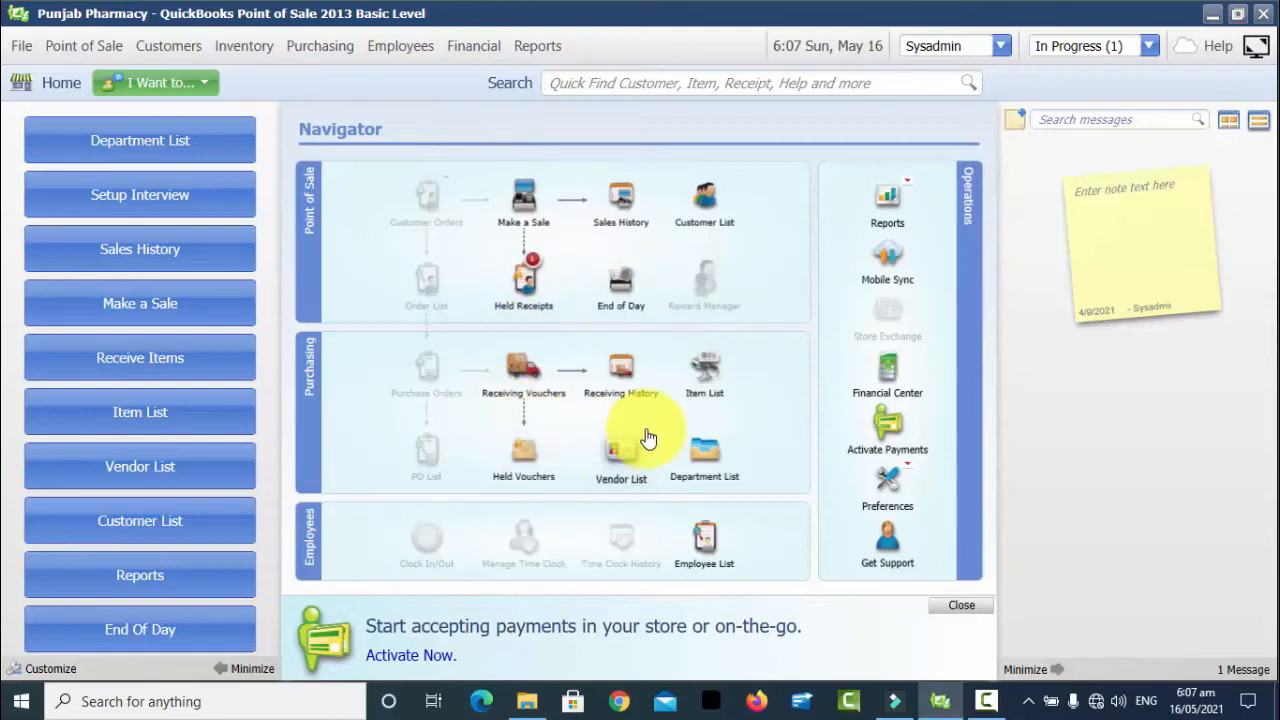
click(706, 380)
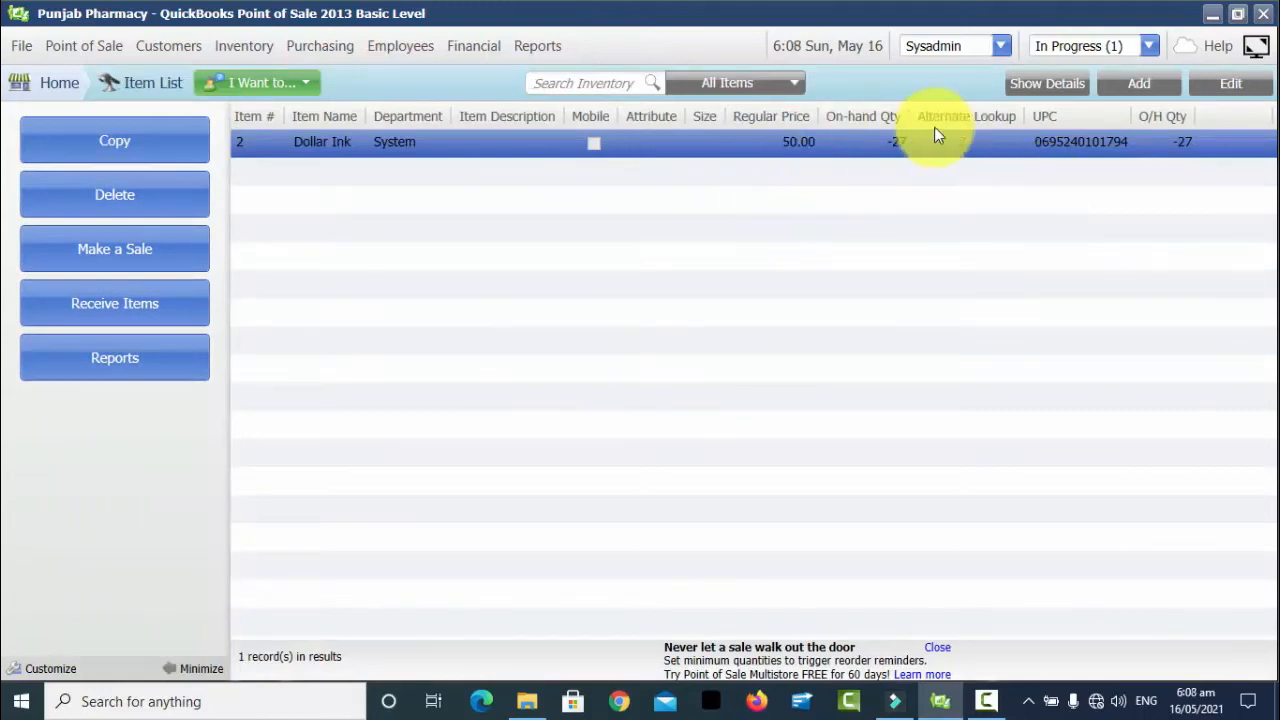
click(1138, 88)
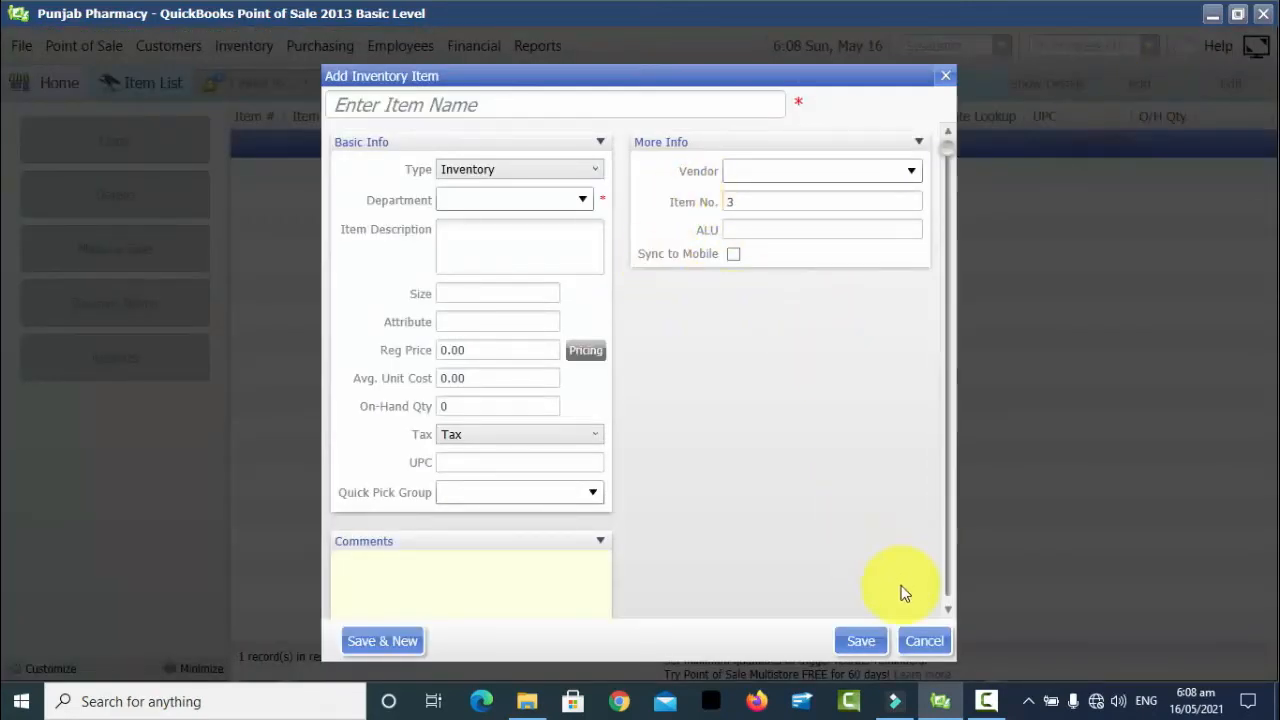
click(937, 648)
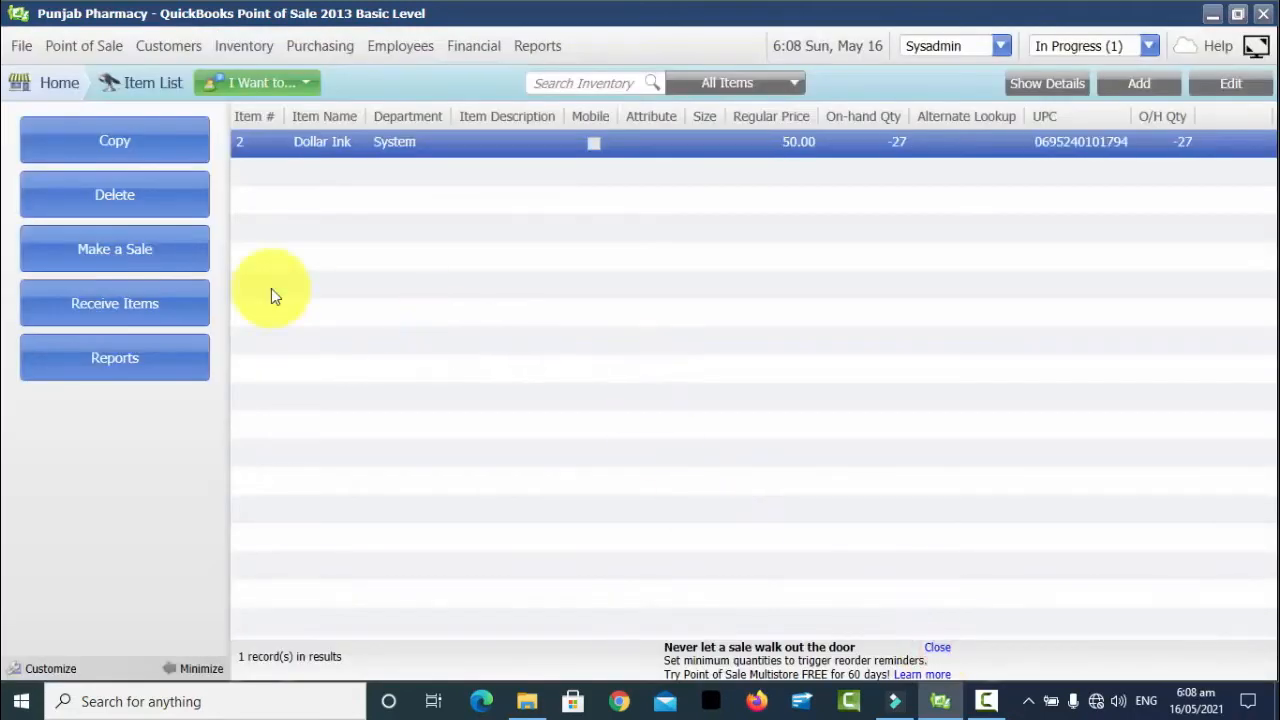
click(28, 91)
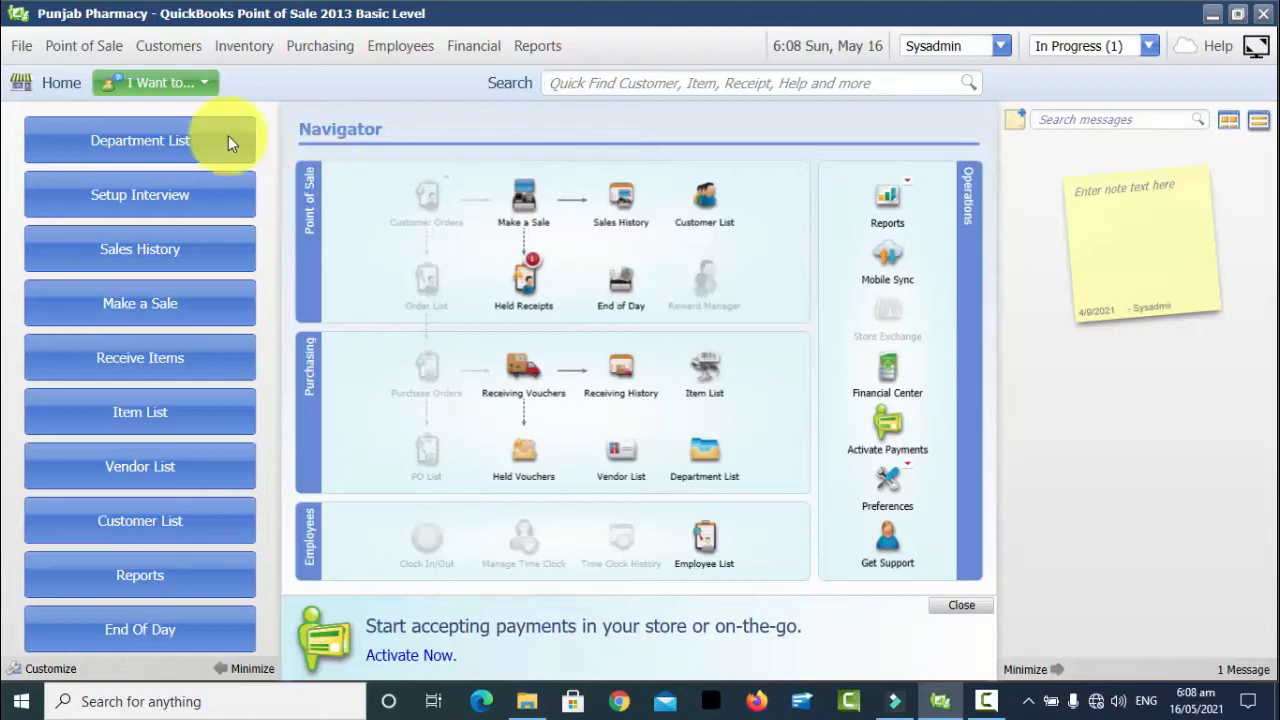
click(201, 86)
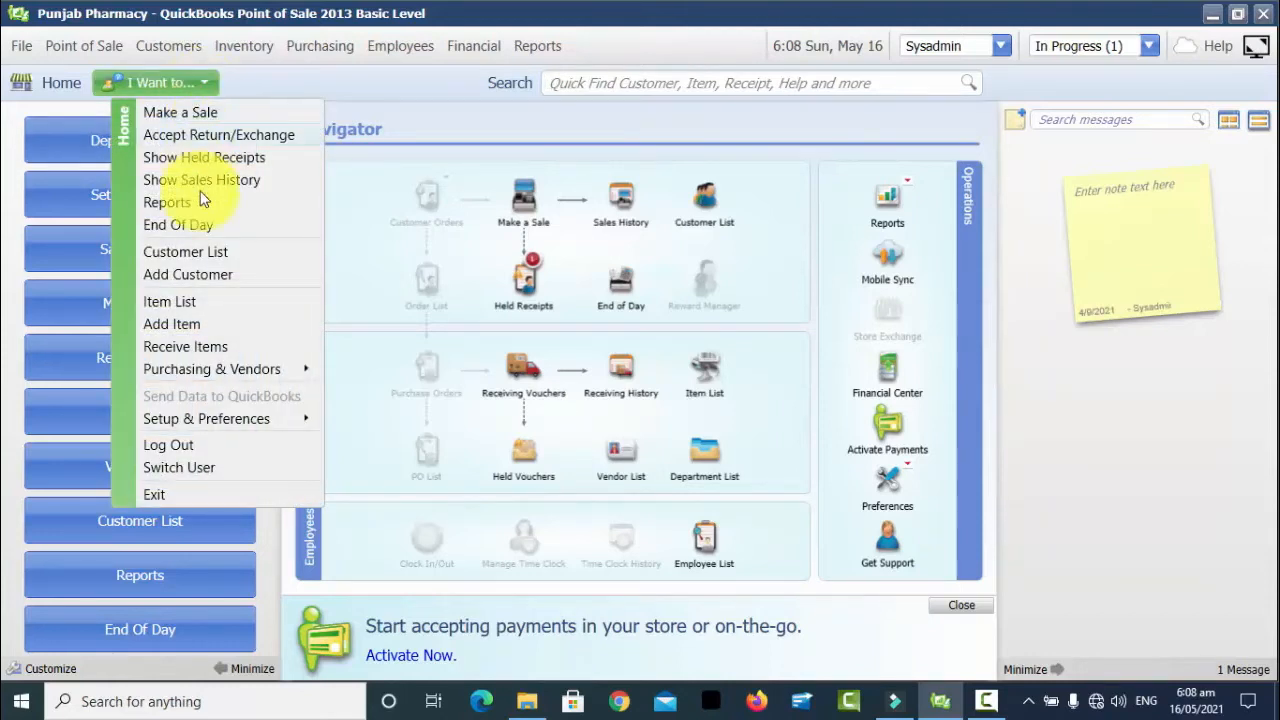
click(185, 301)
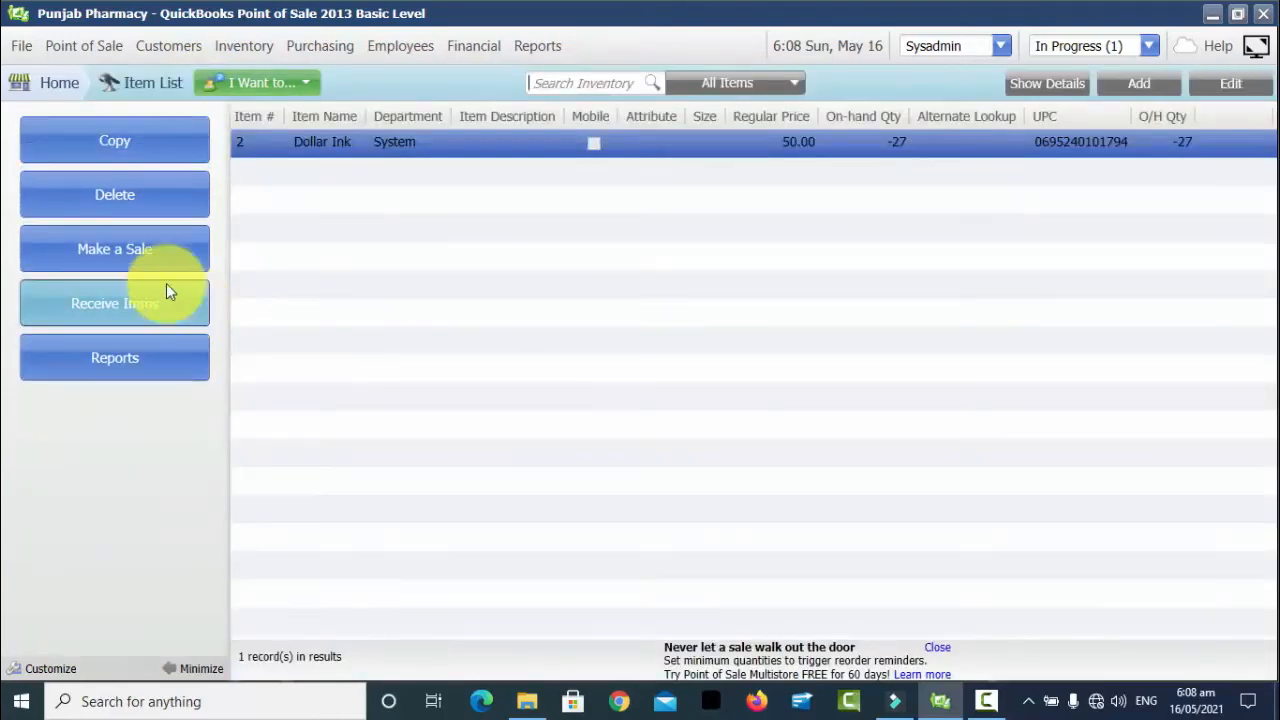
click(40, 85)
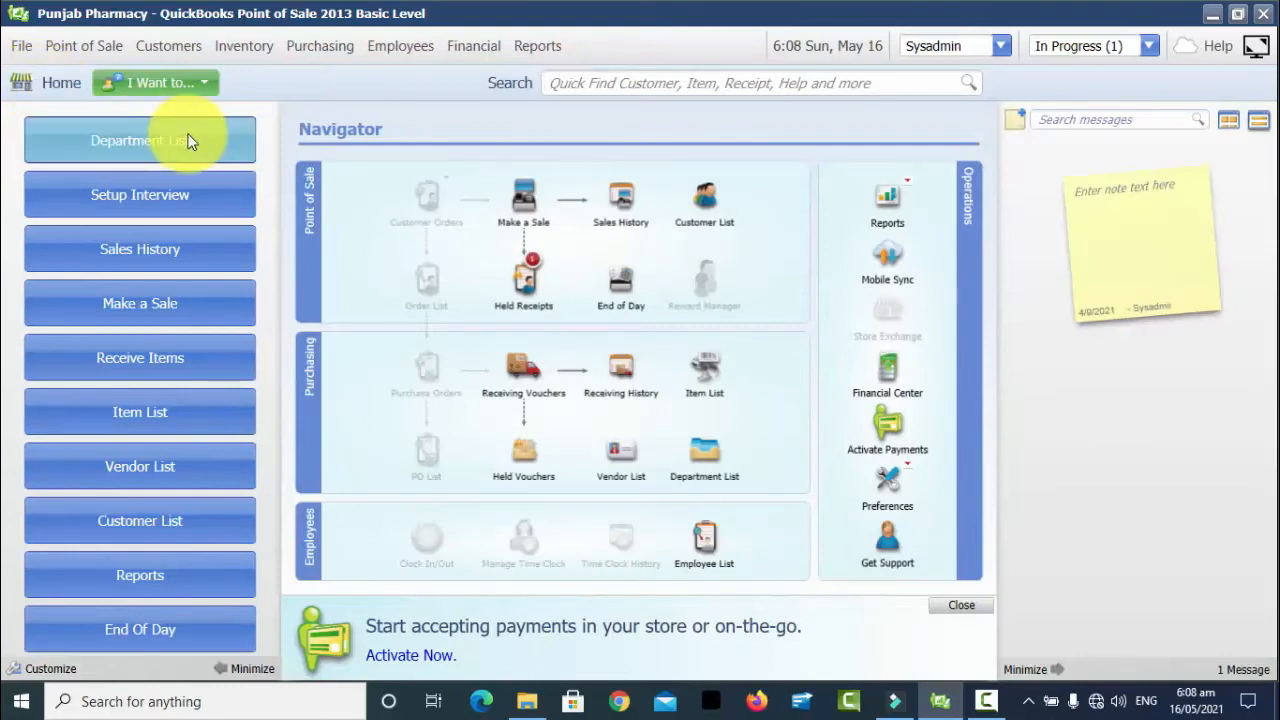
- Start a new inventory item named "Panadol Tab", keeping its type as Inventory
click(258, 46)
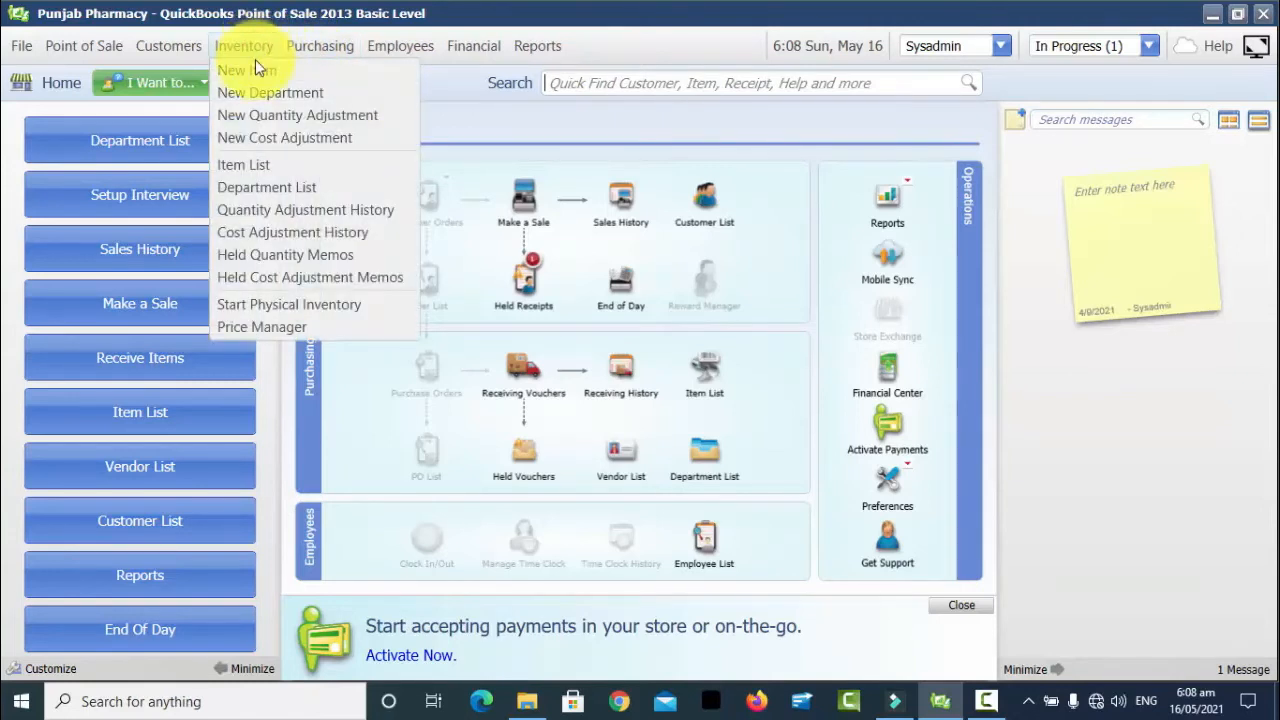
click(254, 68)
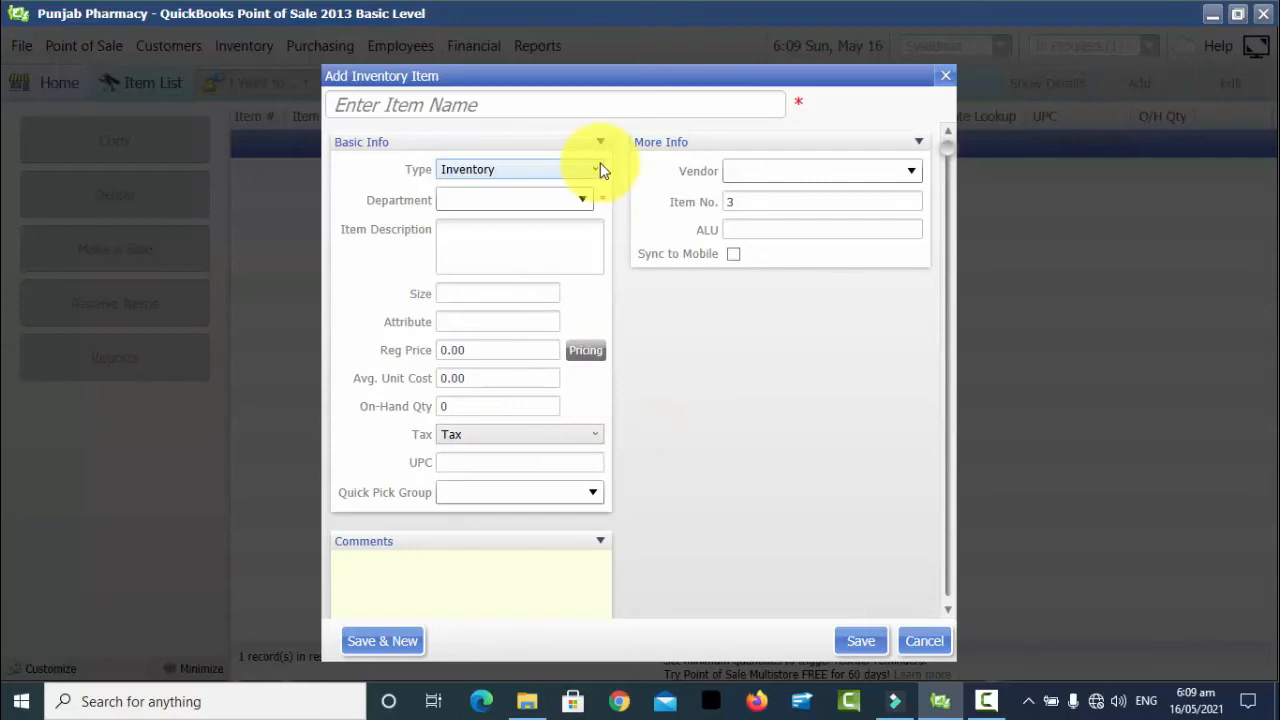
click(500, 98)
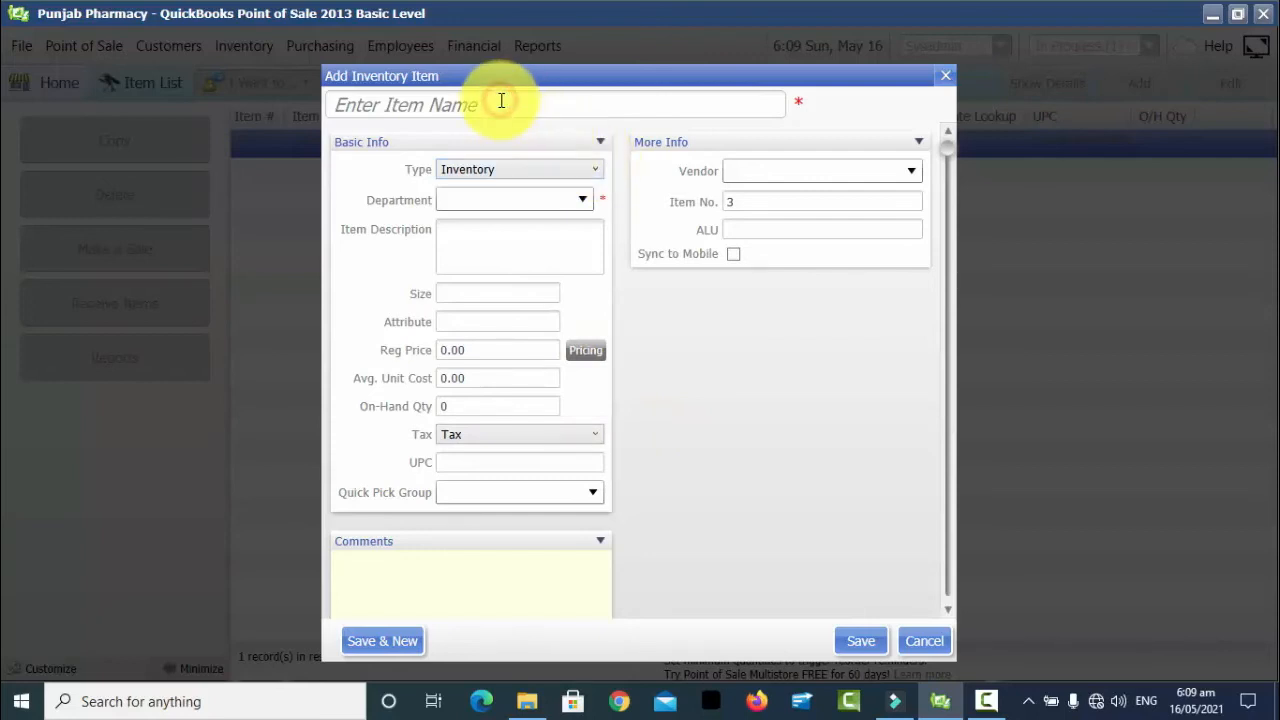
text(Panadol Tab)
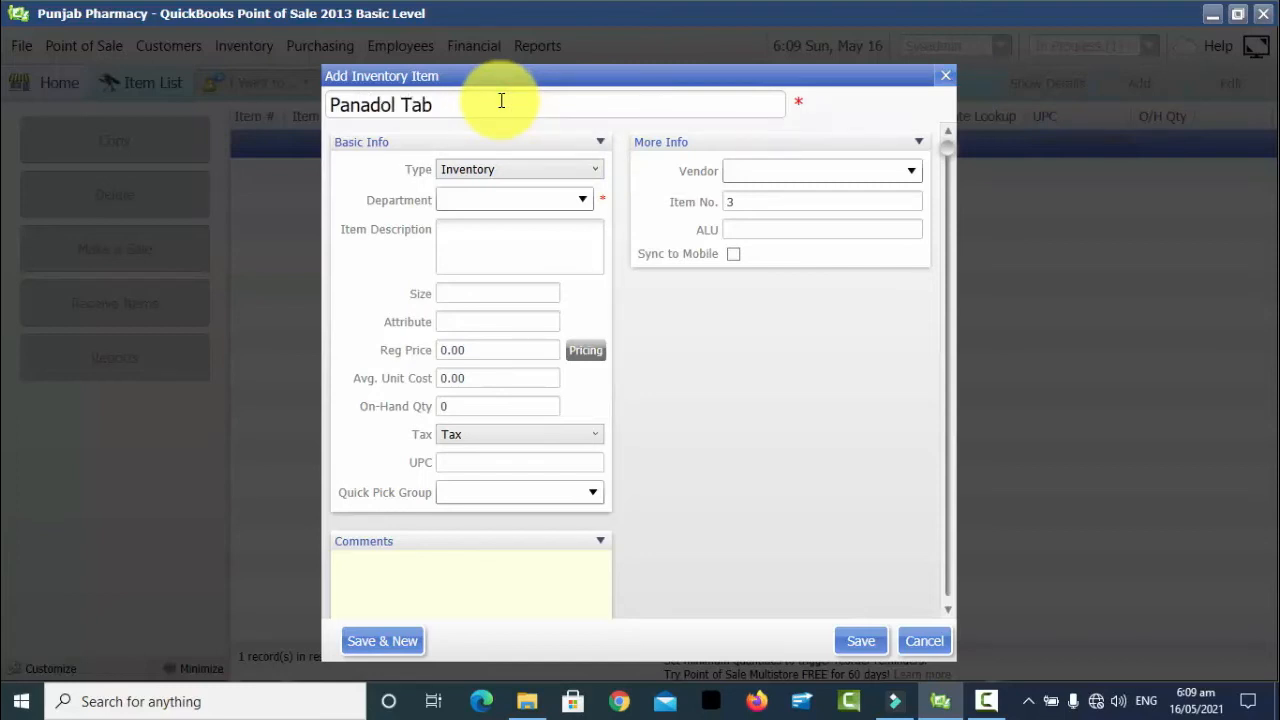
click(528, 168)
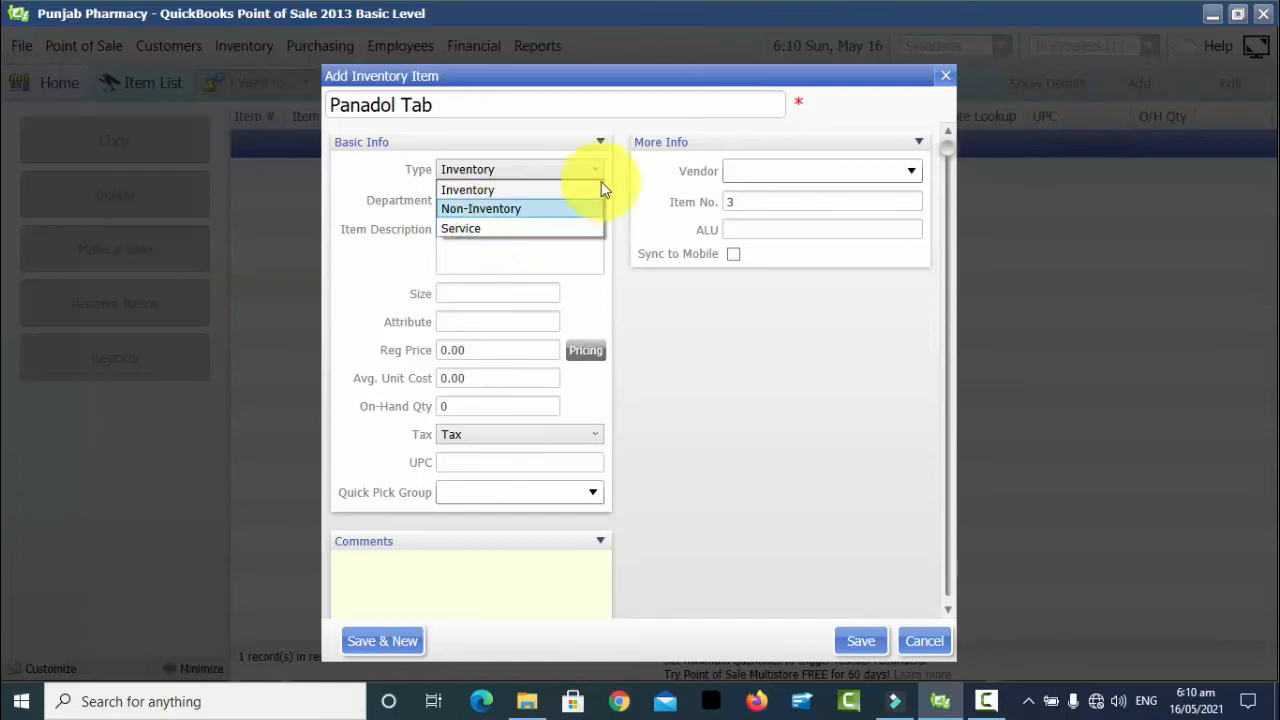
click(630, 172)
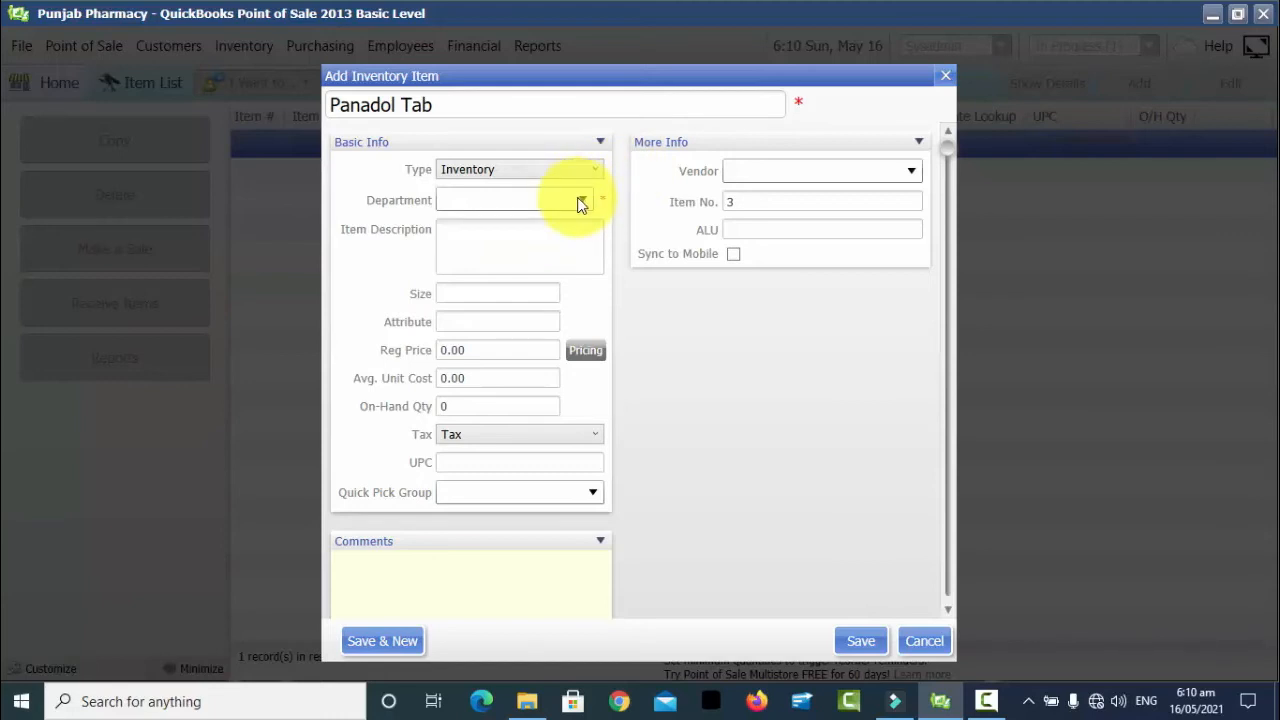
- Rename the new item as "Panadol Serup" and assign it to the Serups department
click(580, 201)
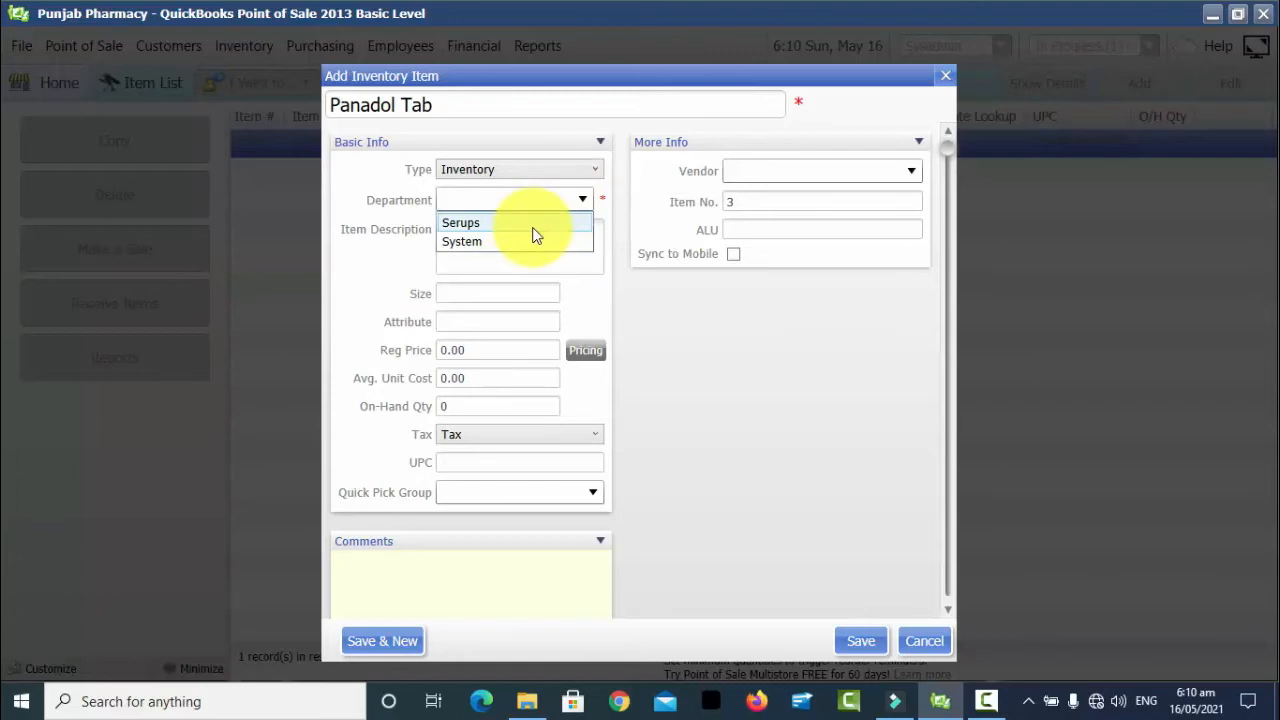
click(512, 105)
click(513, 105)
double_click(513, 105)
text(Se)
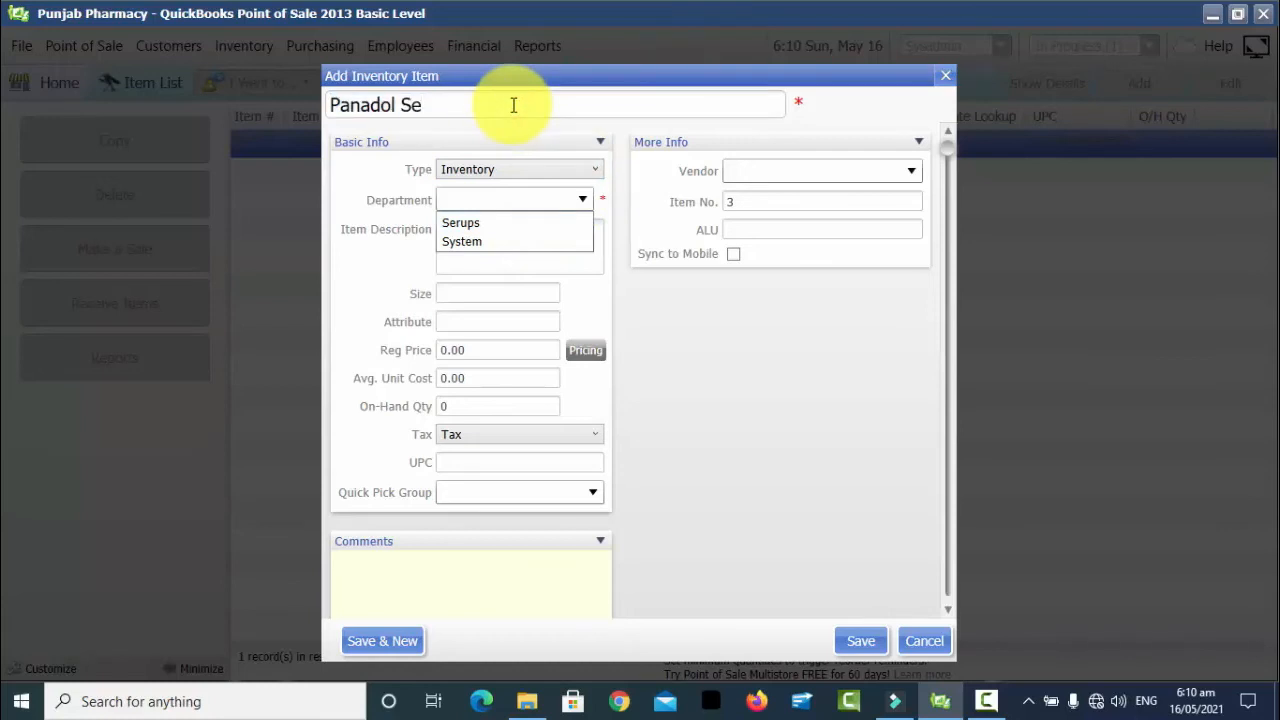
text(rup)
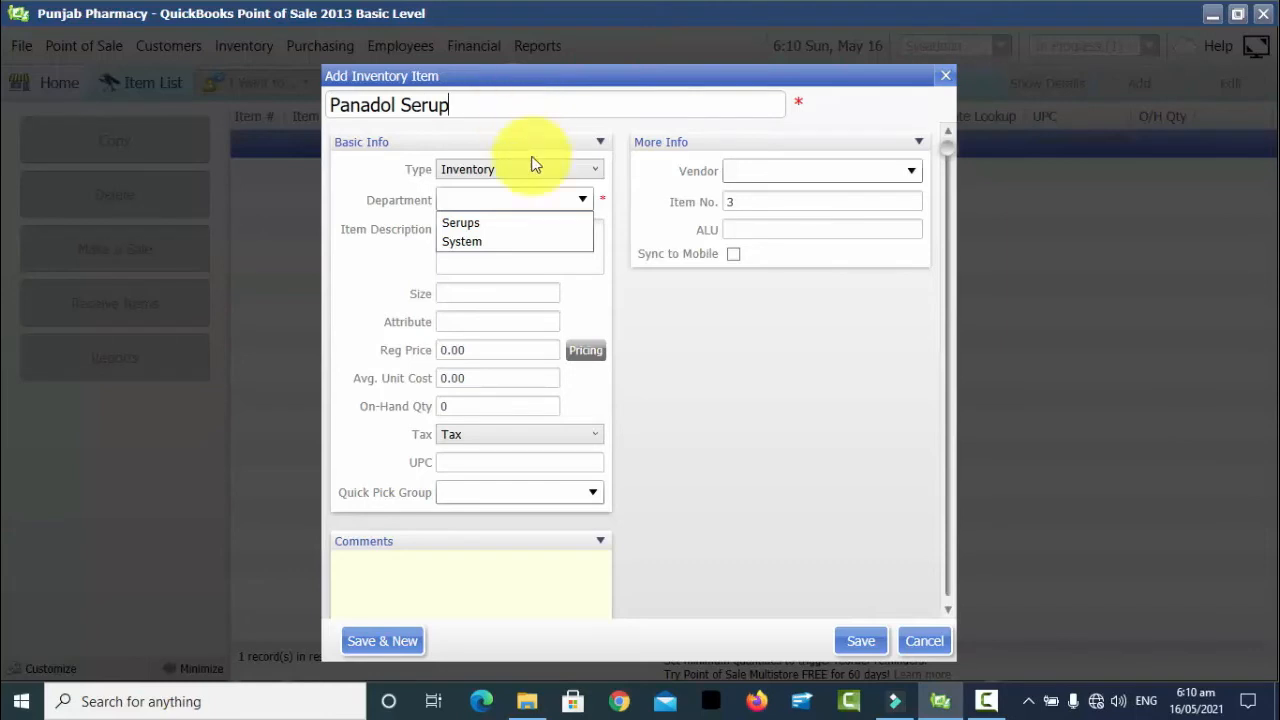
click(479, 223)
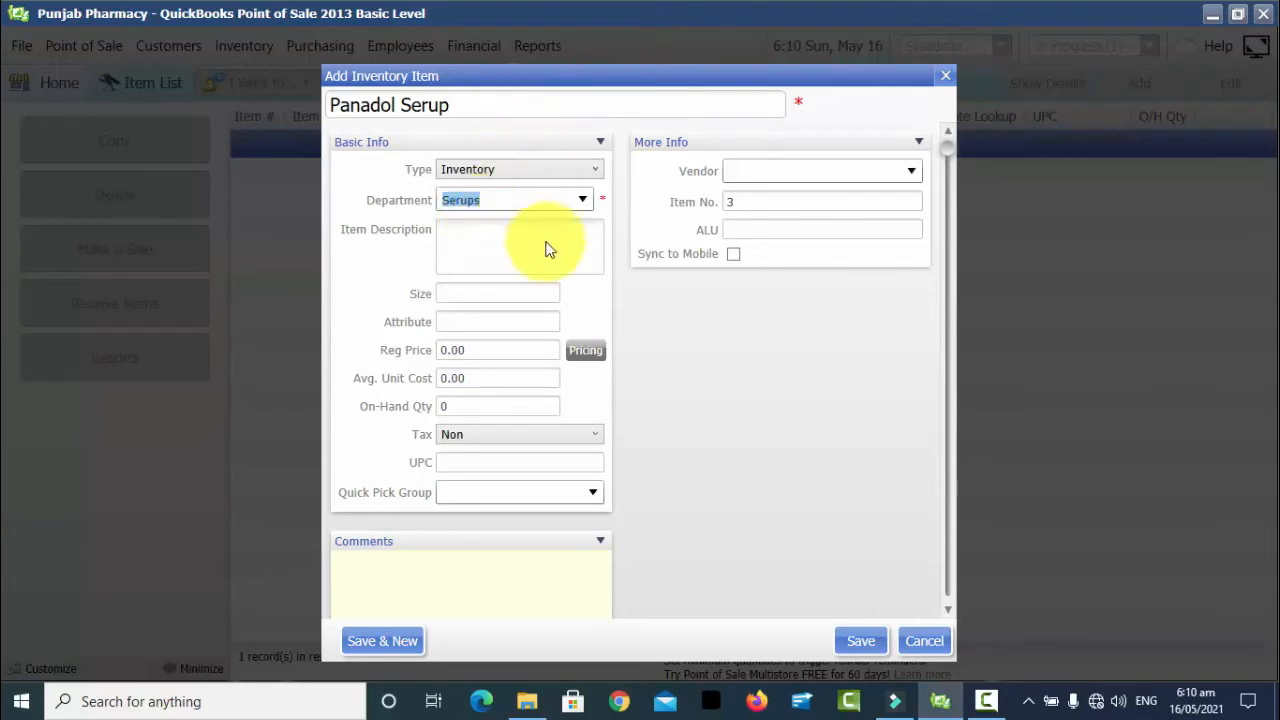
- Enter the item description "50ml Serup For Kids" and set the size to 50ml
click(479, 243)
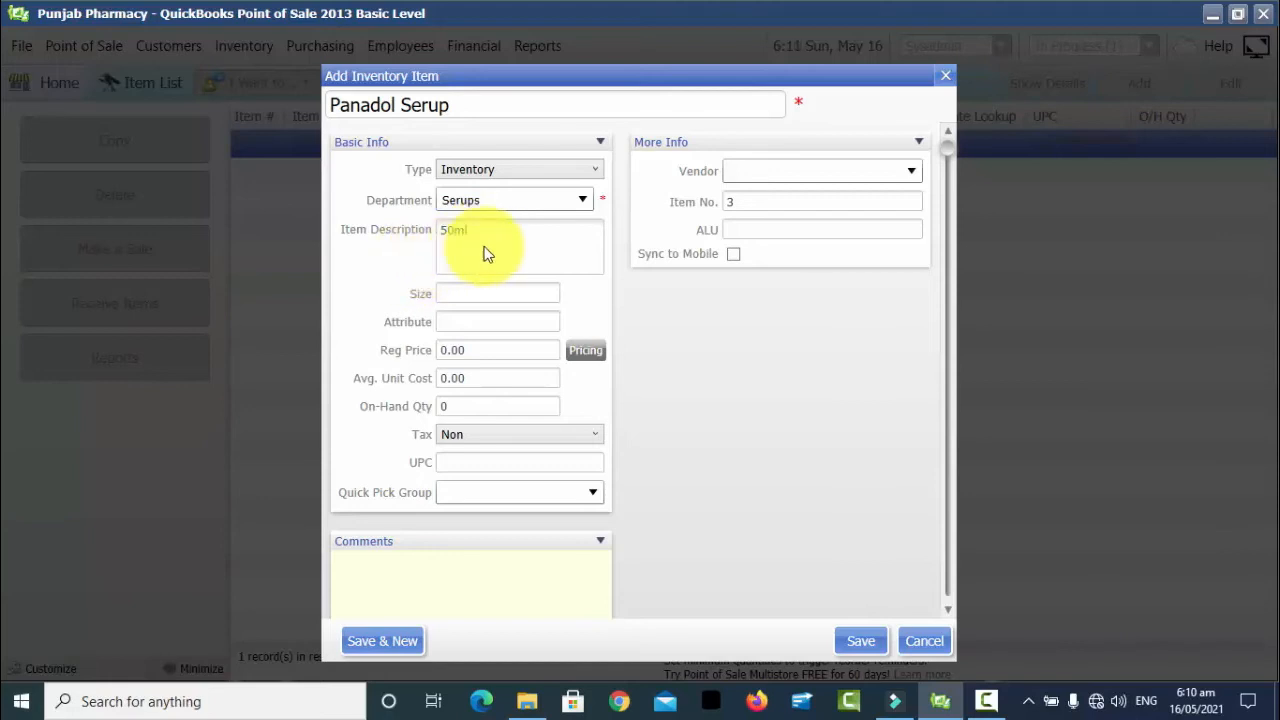
text(Serup For Kids)
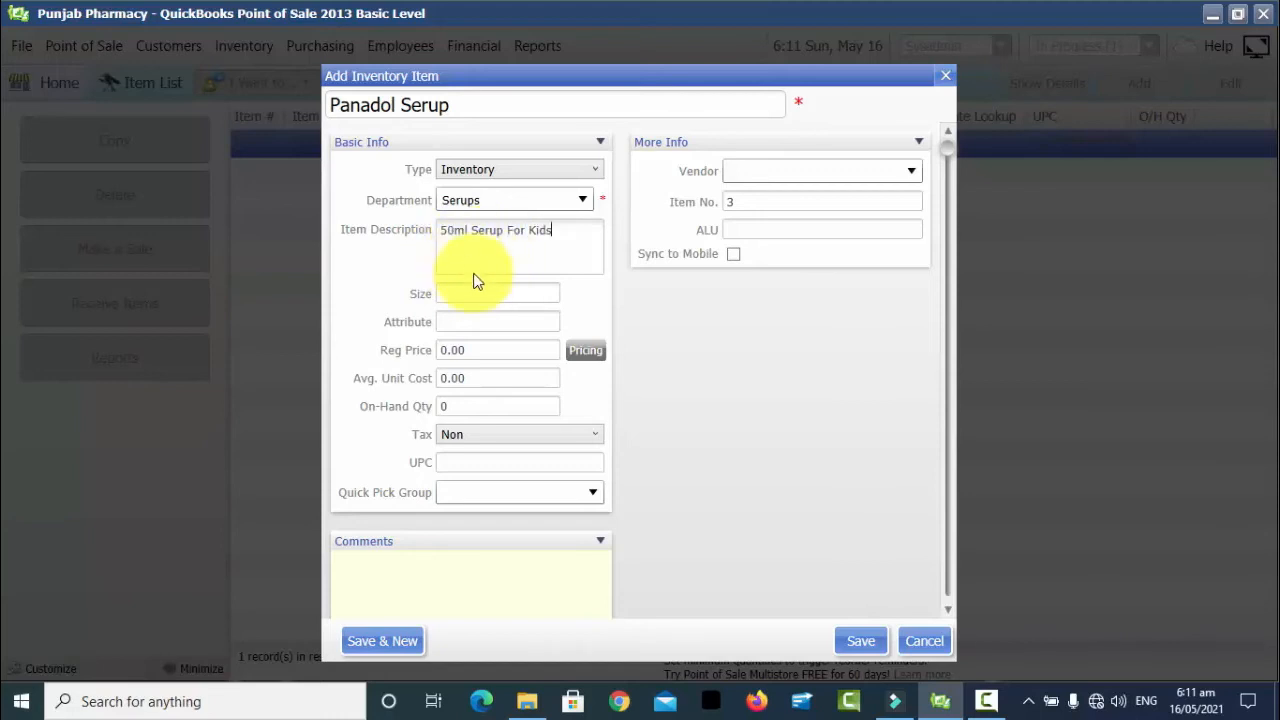
click(473, 288)
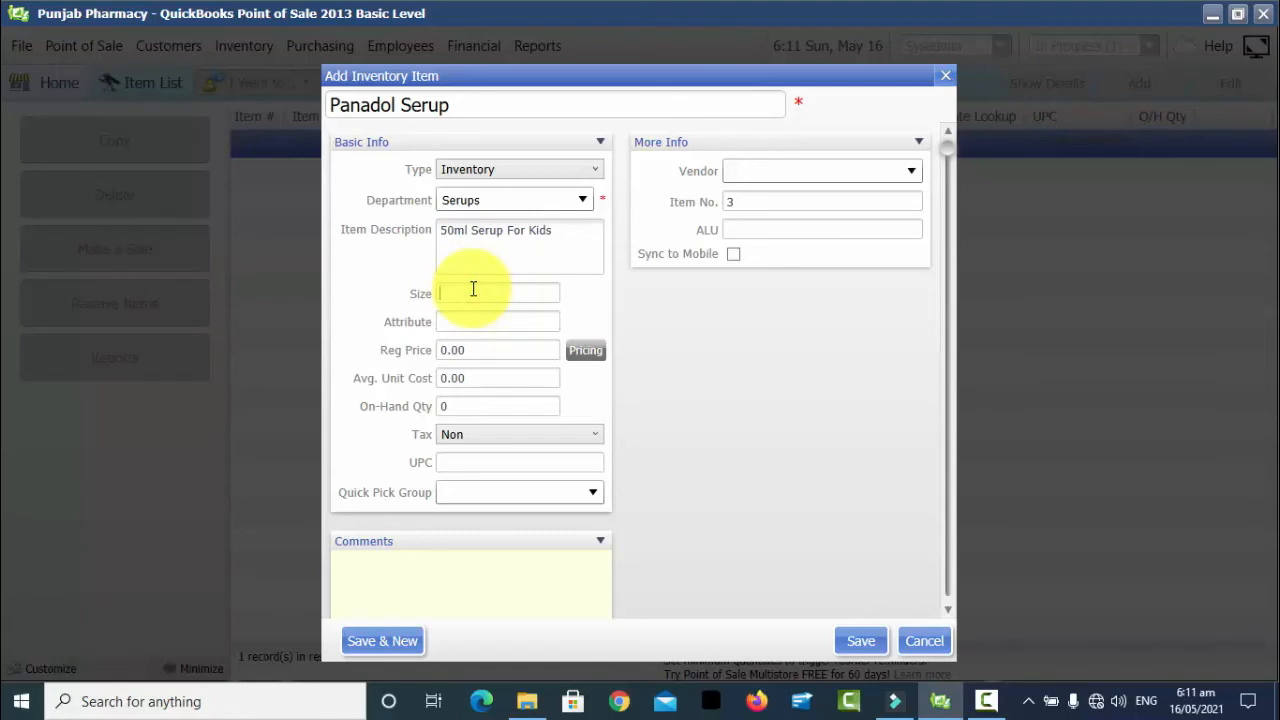
text(50ml)
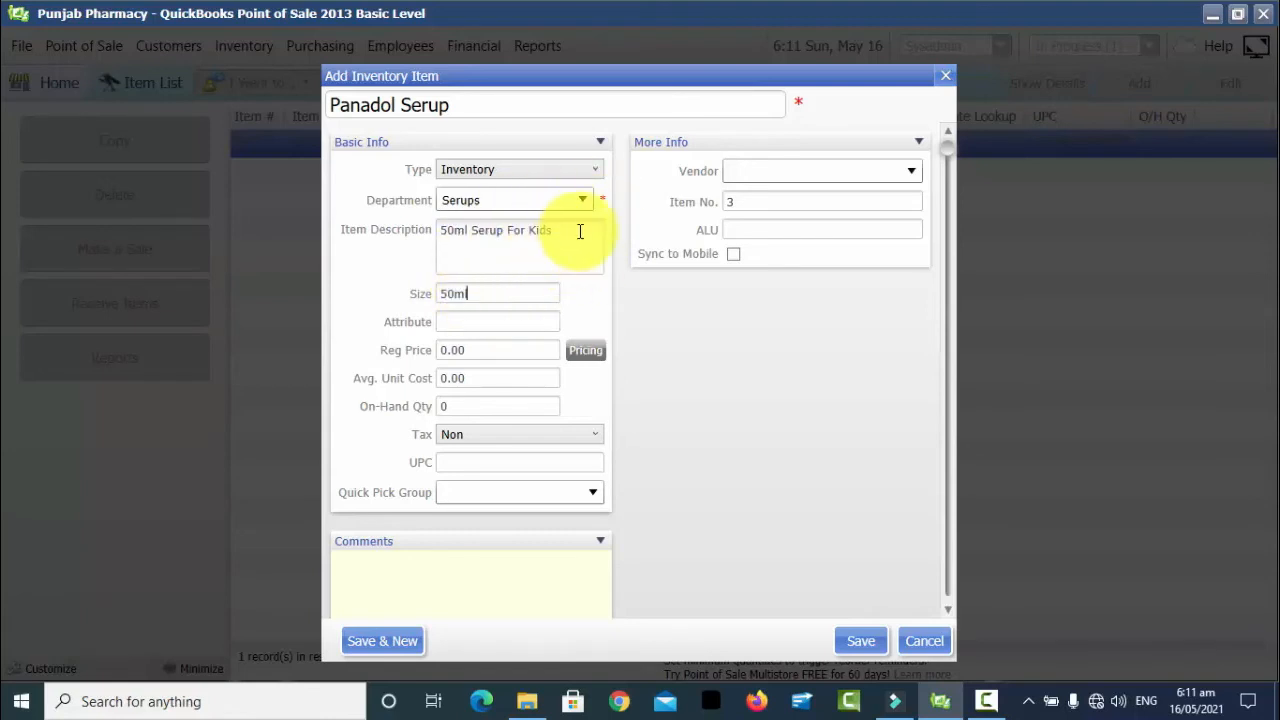
click(572, 229)
click(477, 322)
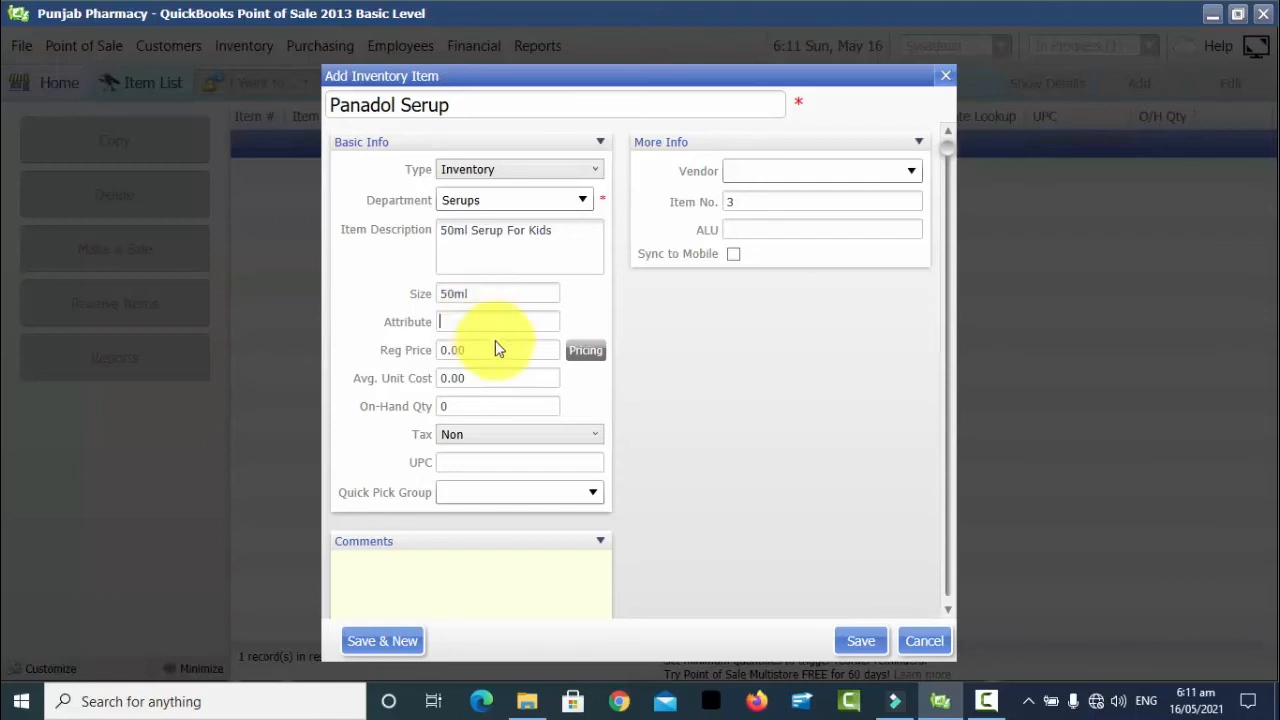
- Open the item's detailed pricing and set the regular price to 100
click(486, 350)
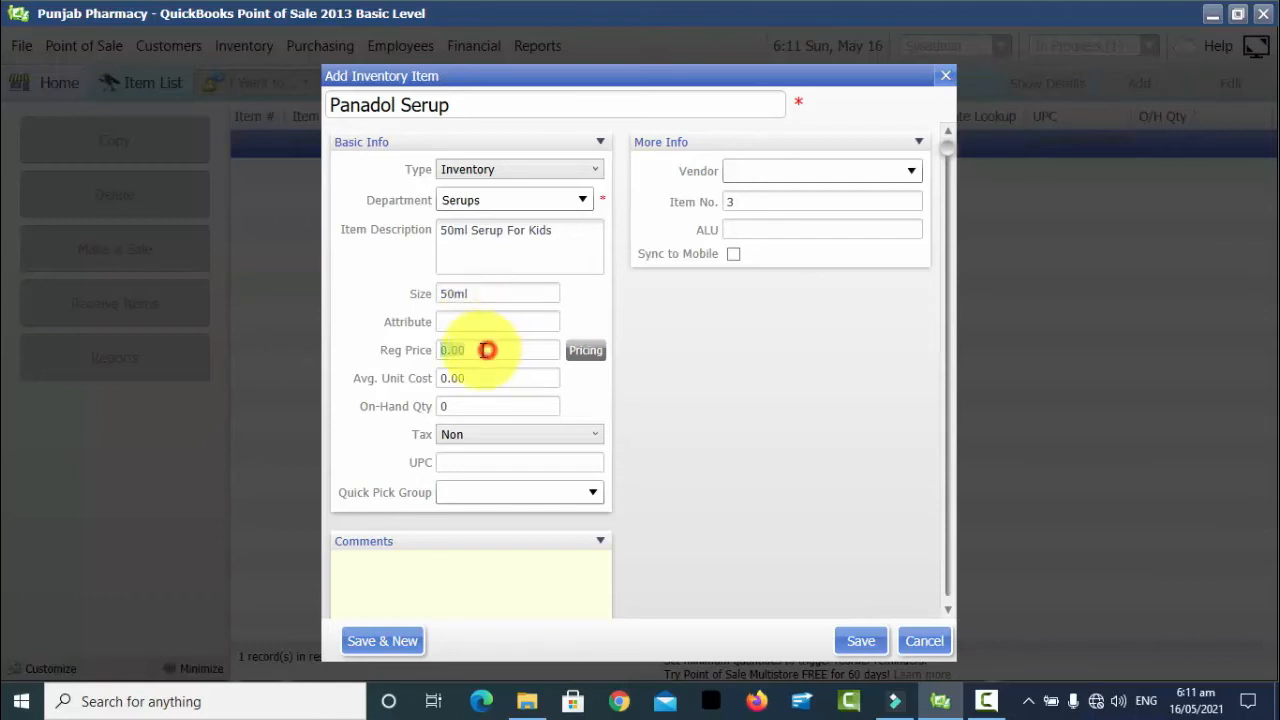
click(584, 351)
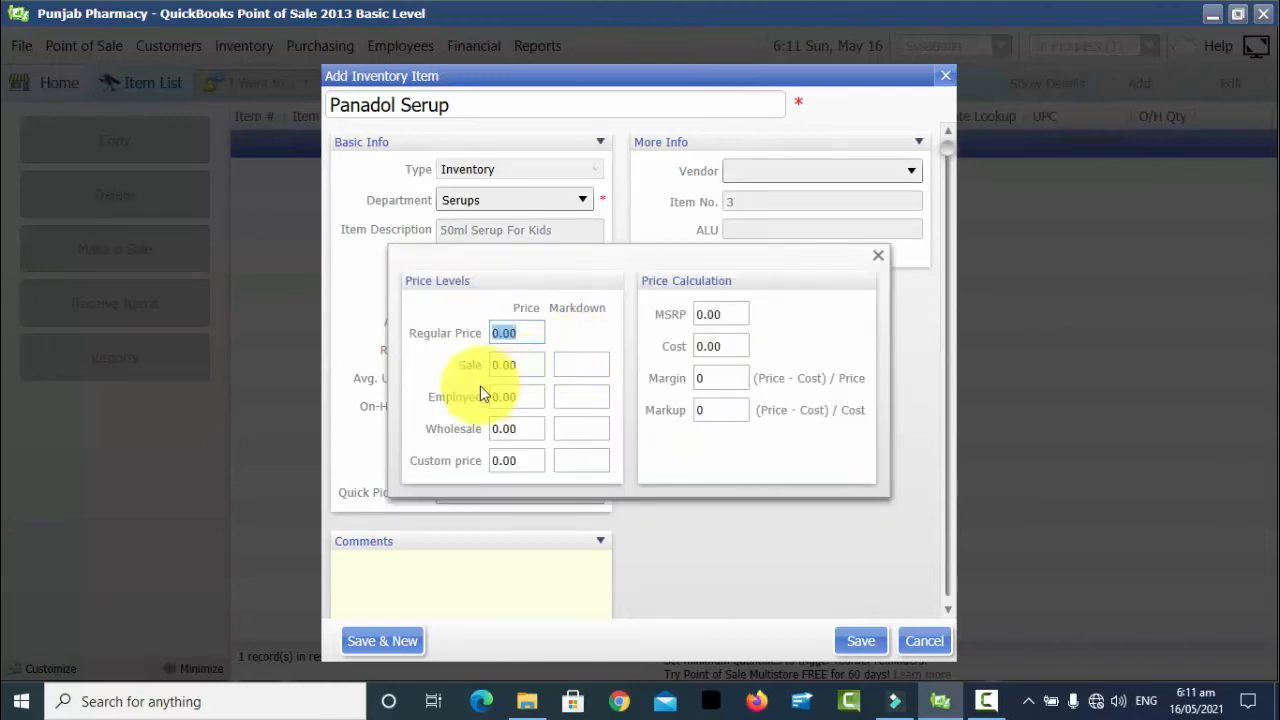
click(532, 333)
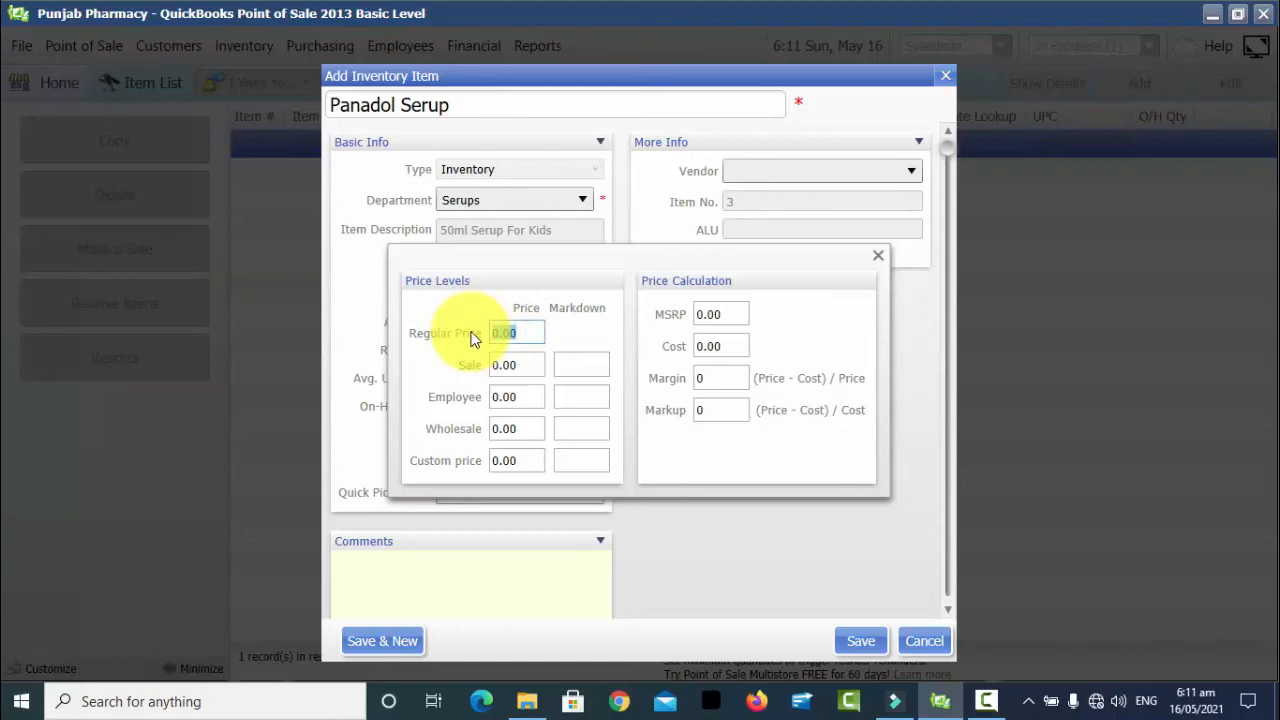
text(100)
key(Tab)
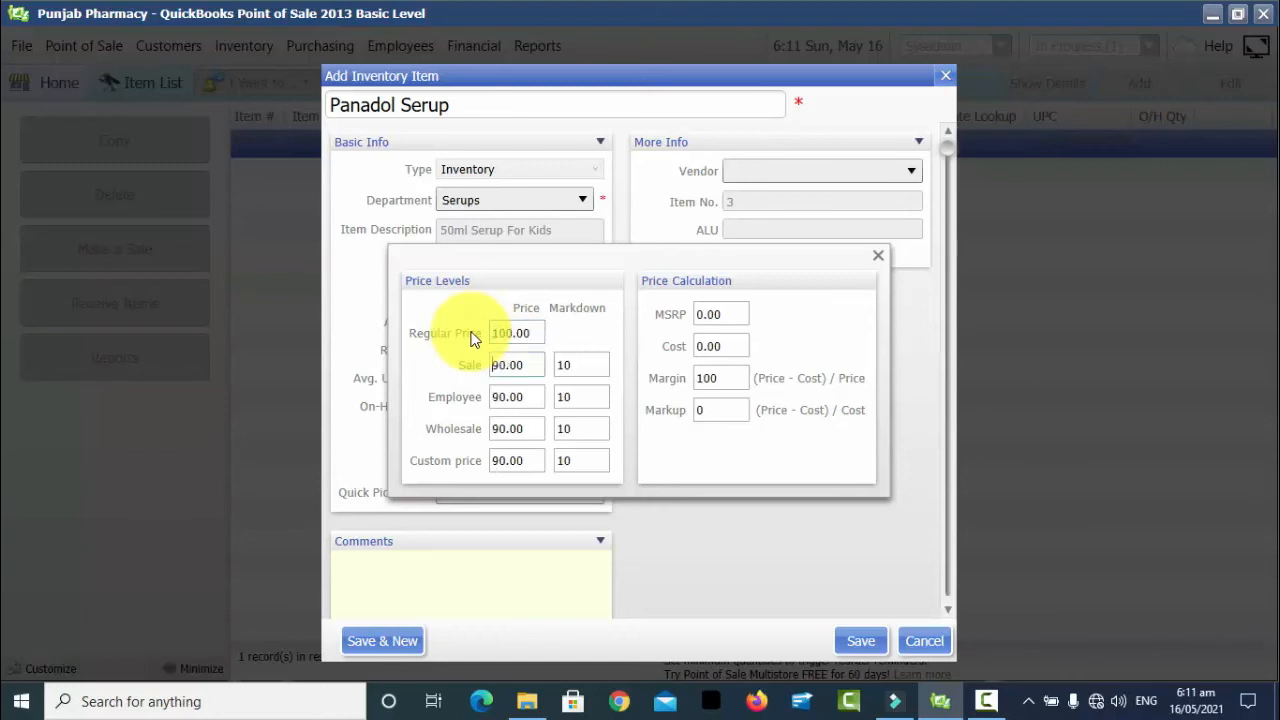
- Set the item's employee price level to 80
click(529, 400)
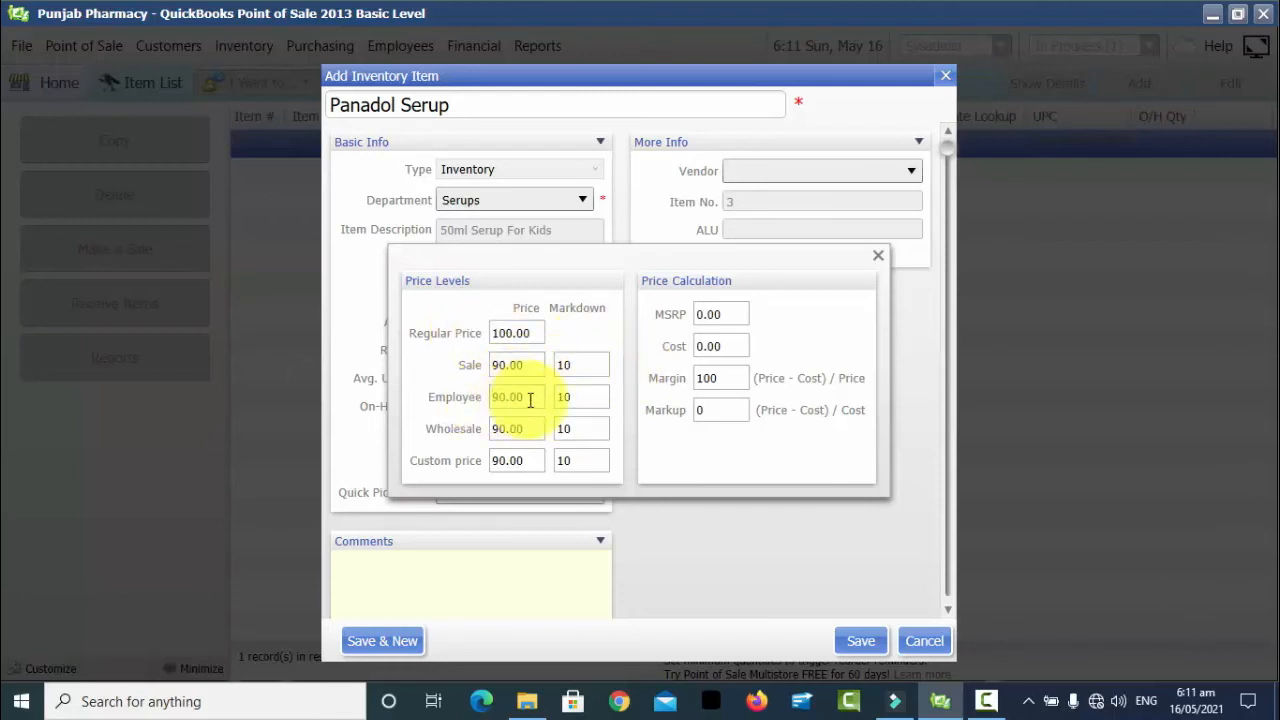
key(Delete)
text(8)
key(Tab)
key(Tab)
- Set the item's wholesale price level to 65
key(Left)
key(Left)
key(Left)
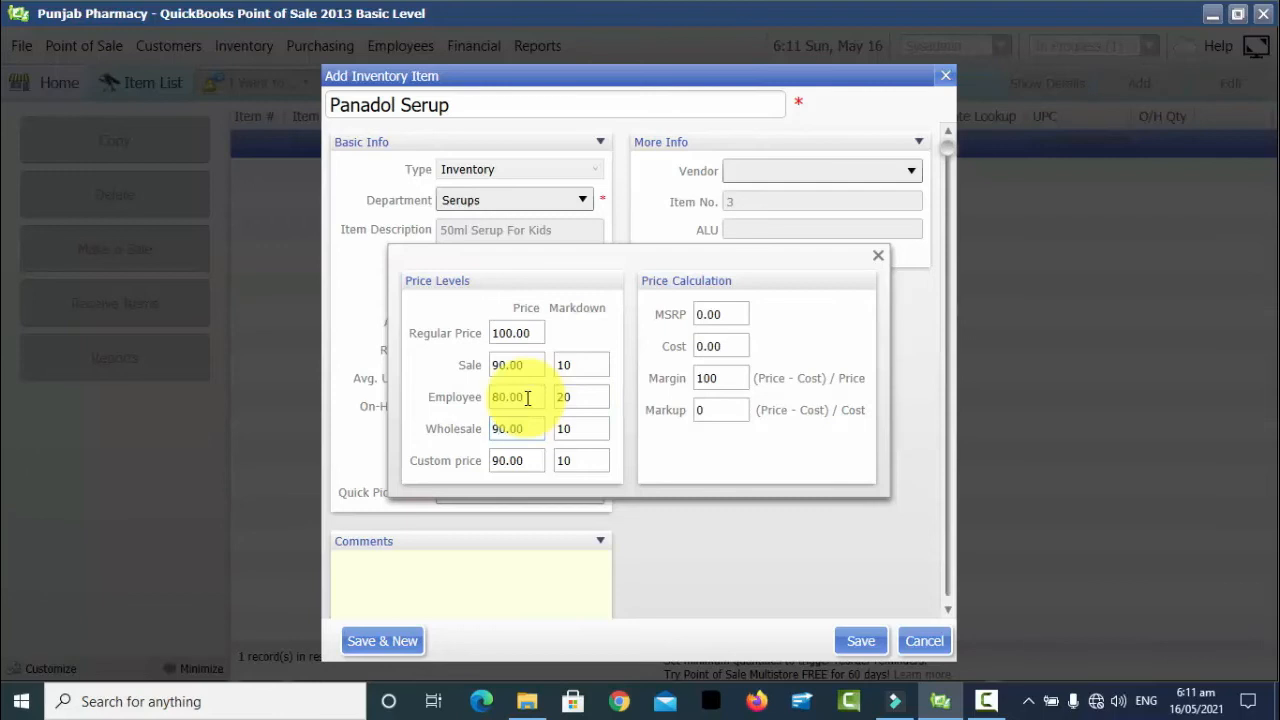
key(BackSpace)
key(BackSpace)
text(65)
key(Tab)
- Set the item's custom price to 0 and close the detailed pricing
key(Tab)
text(0)
key(Tab)
text(0)
key(shift+End)
key(Left)
key(BackSpace)
key(Tab)
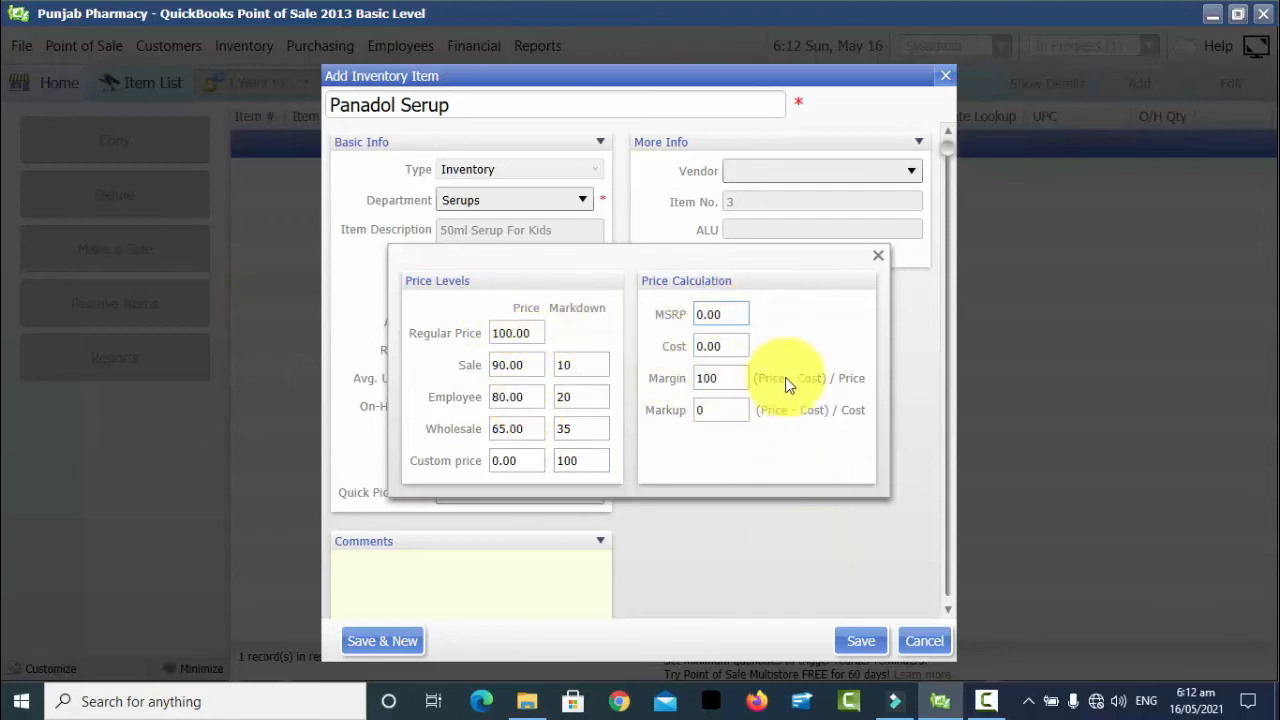
click(877, 258)
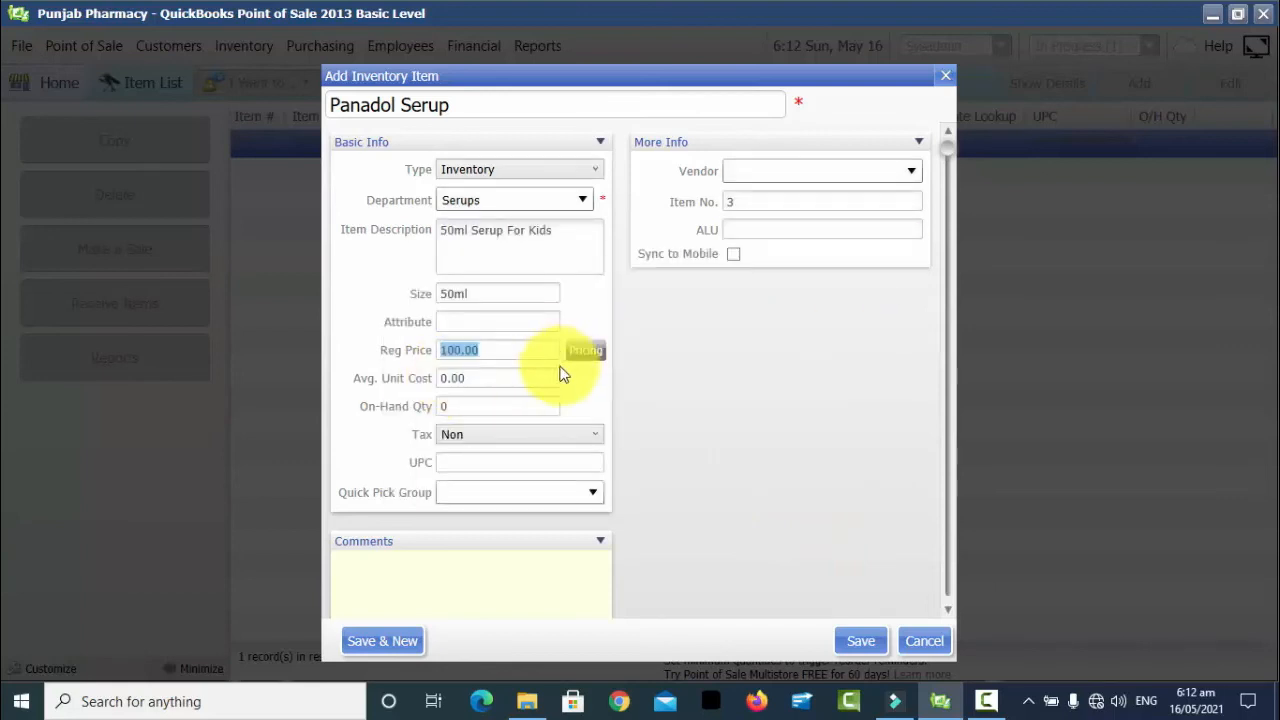
- Set the item's on-hand quantity to 10
click(480, 379)
drag(480, 378, 450, 382)
double_click(497, 378)
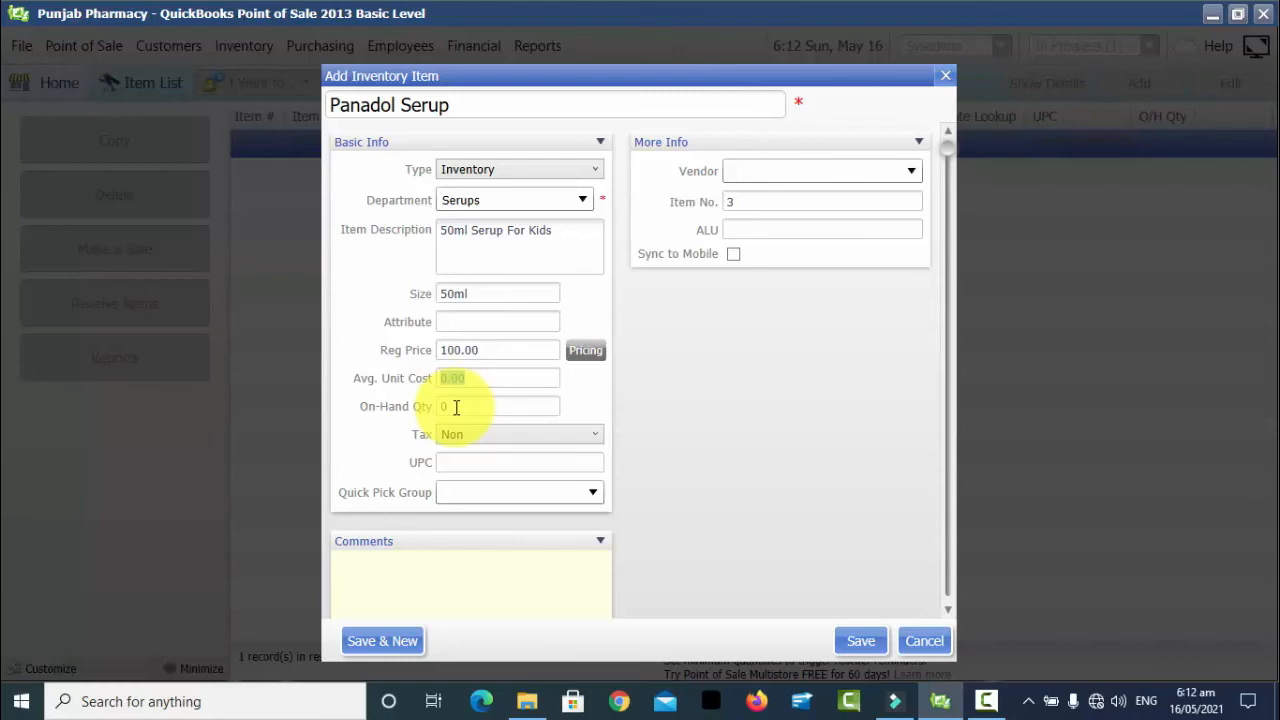
click(455, 406)
text(10)
key(Tab)
- Set the item's average unit cost to 40
click(472, 377)
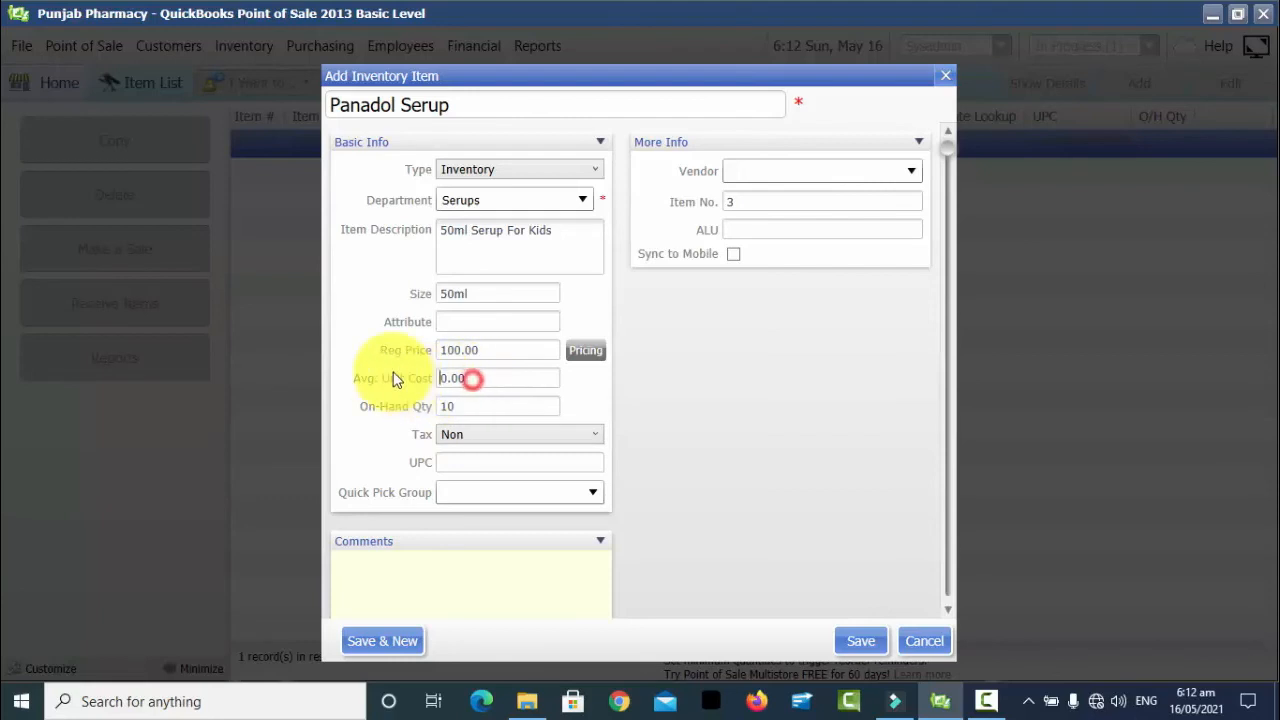
key(Right)
key(Right)
key(Right)
key(shift+Left)
key(shift+Left)
key(Left)
key(BackSpace)
text(40)
key(Tab)
key(Tab)
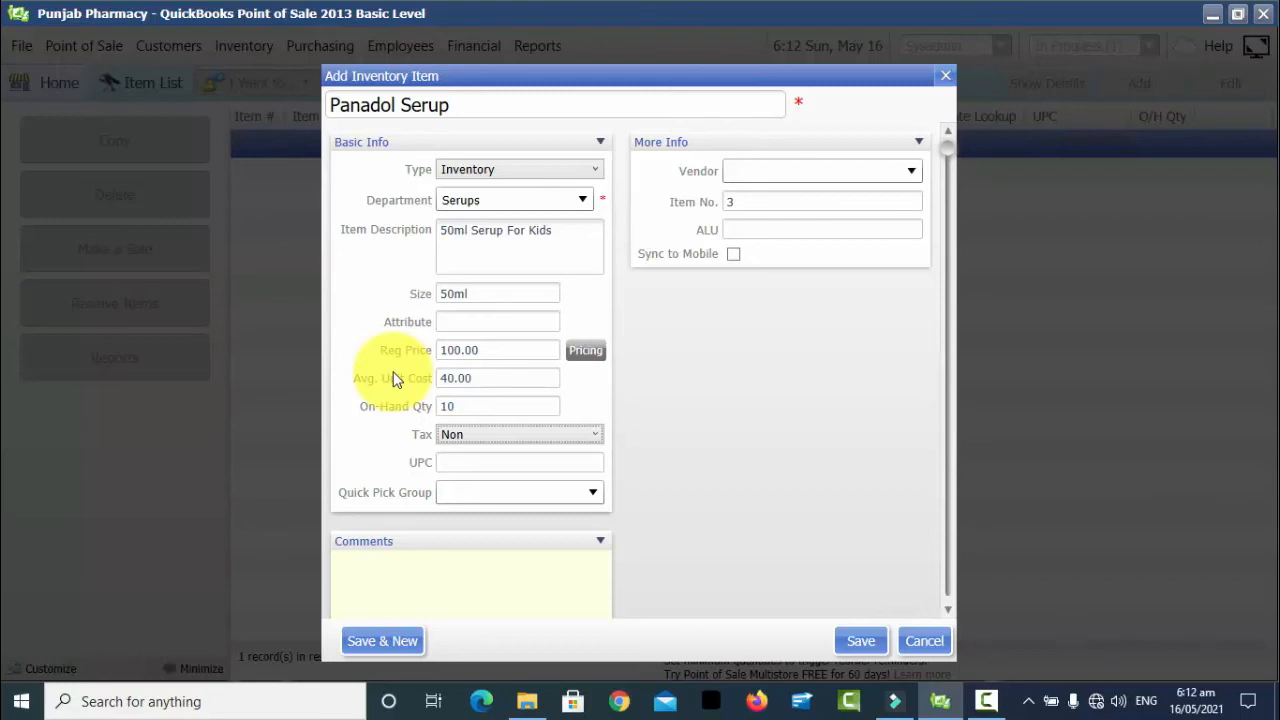
- Check the tax options for the item, keeping Non as the choice
click(528, 440)
click(511, 454)
click(562, 438)
click(512, 473)
click(458, 460)
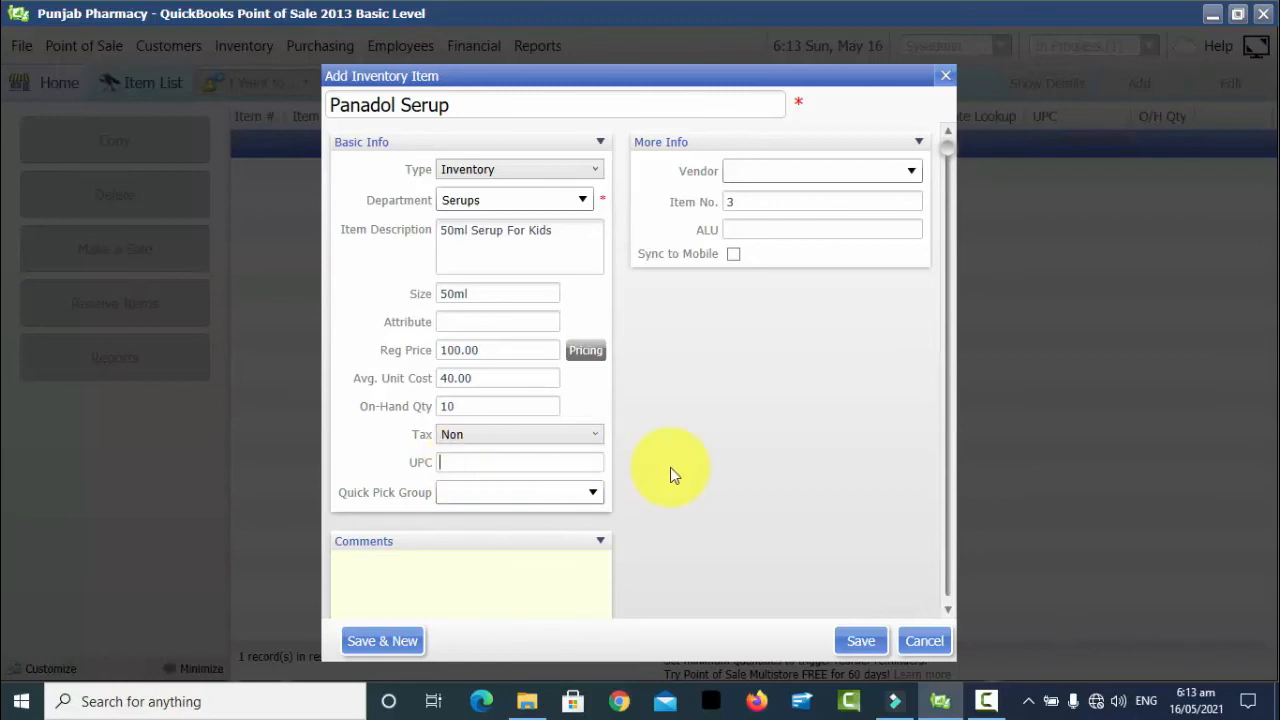
- Look through the available quick pick groups without choosing one for the item
click(593, 492)
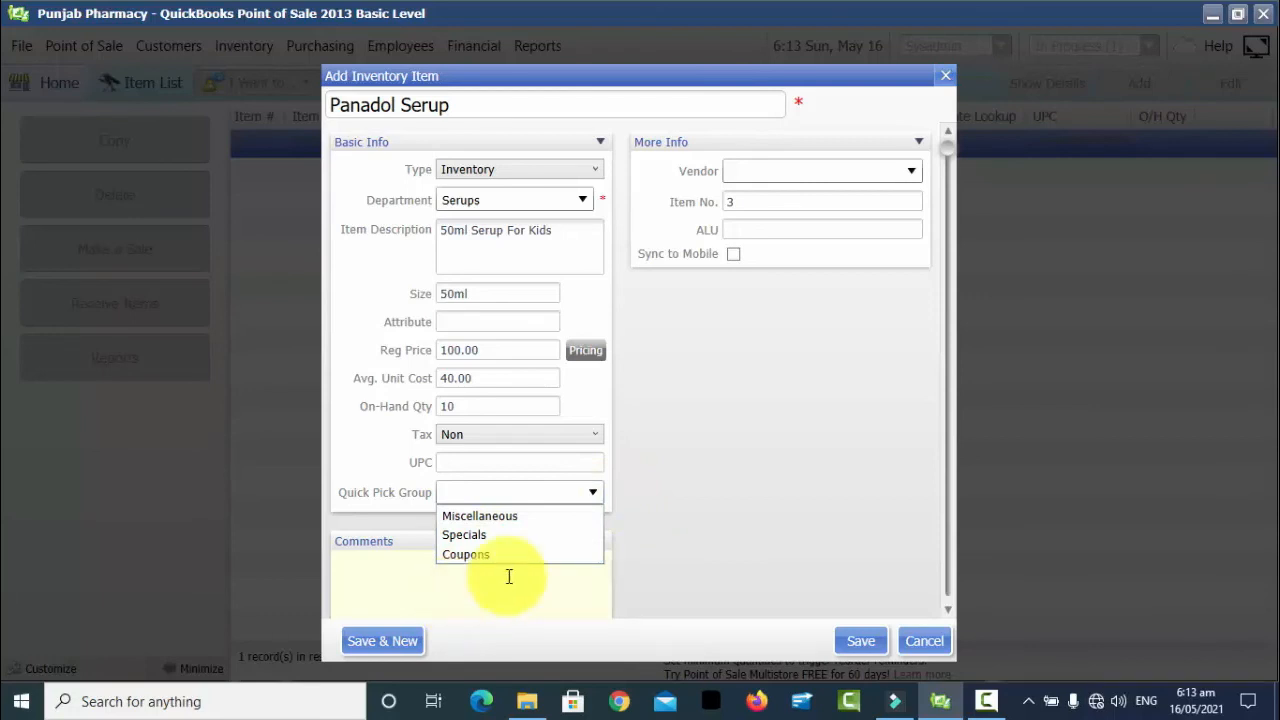
click(689, 524)
click(520, 593)
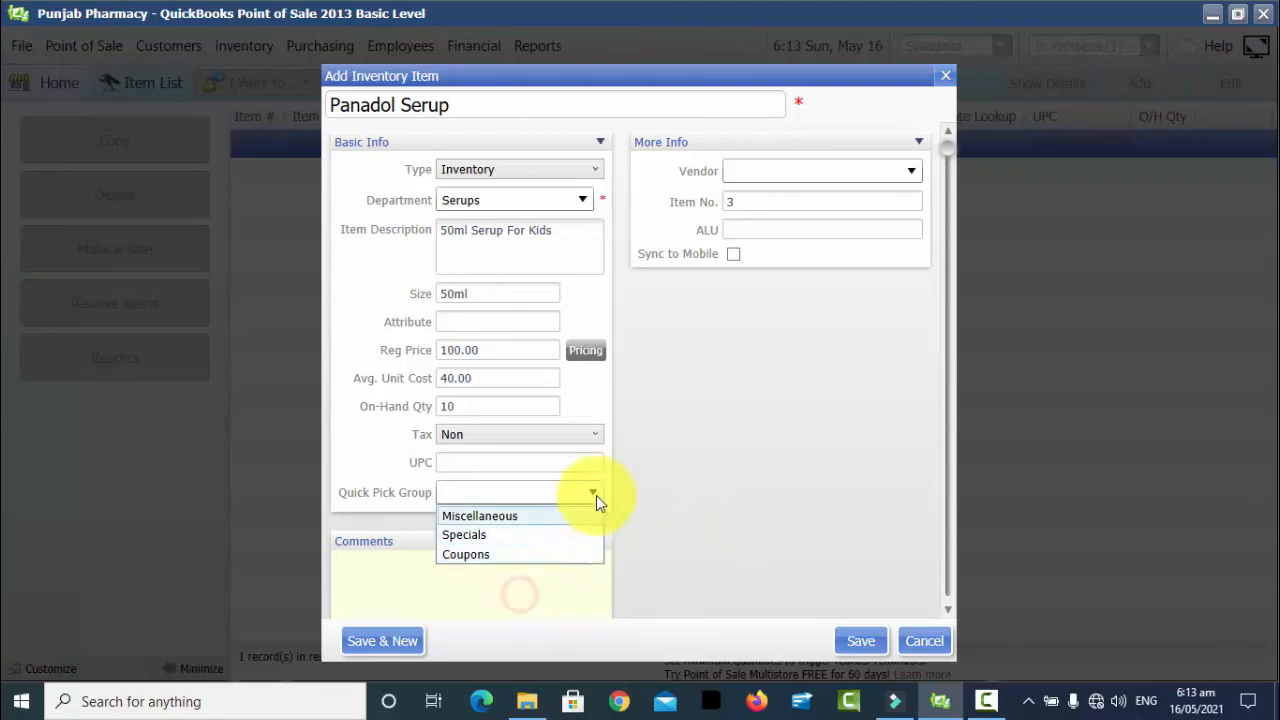
click(593, 492)
click(437, 556)
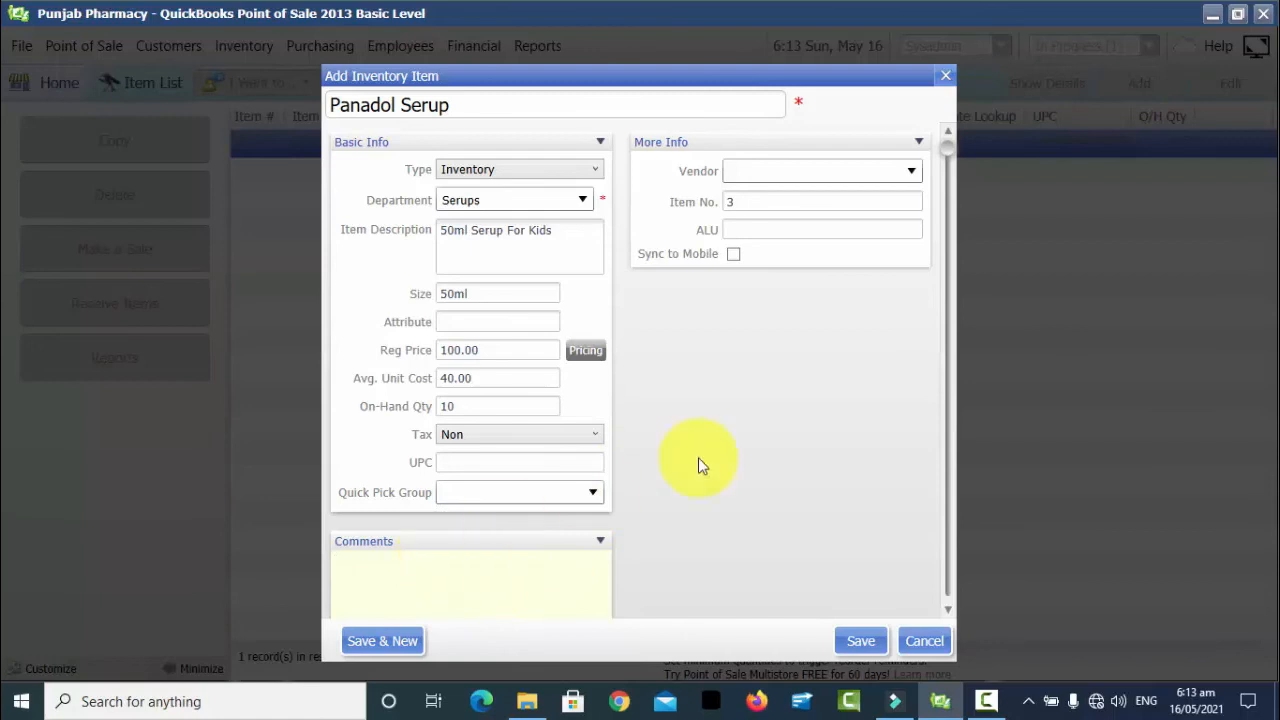
- Assign Abott Pvt Ltd as the item's vendor and set its item number to 1
click(912, 169)
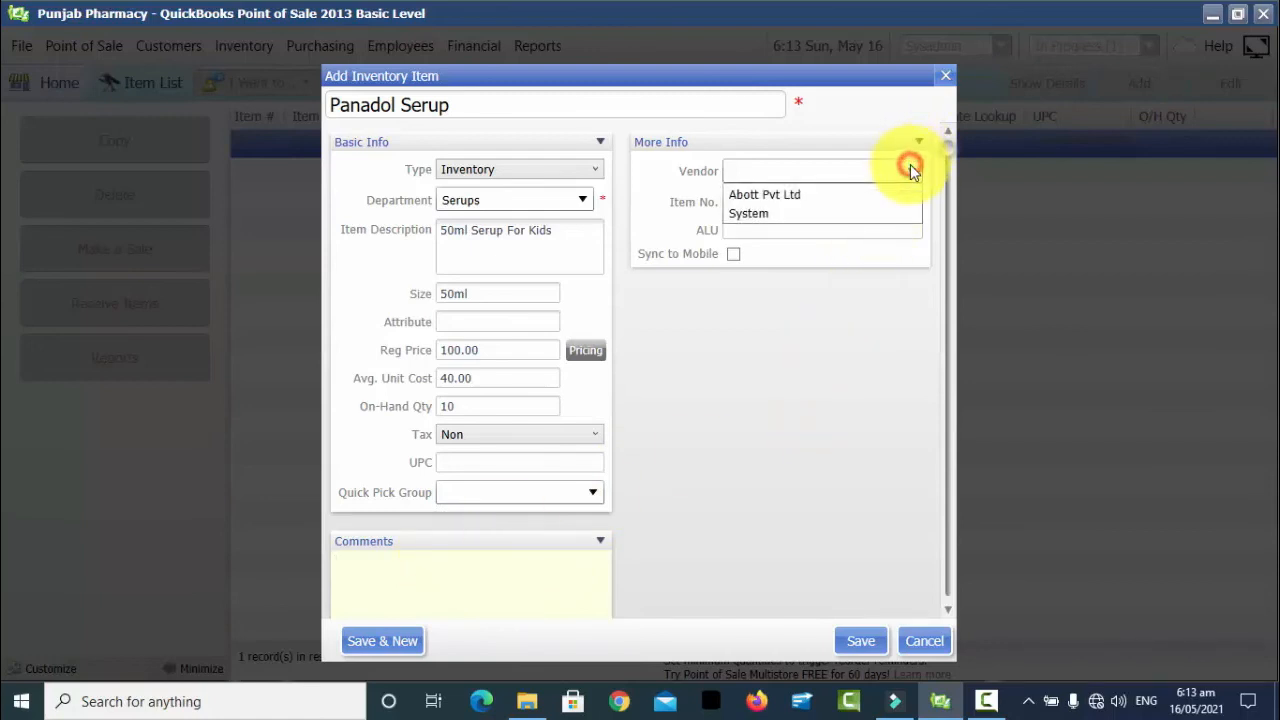
click(862, 196)
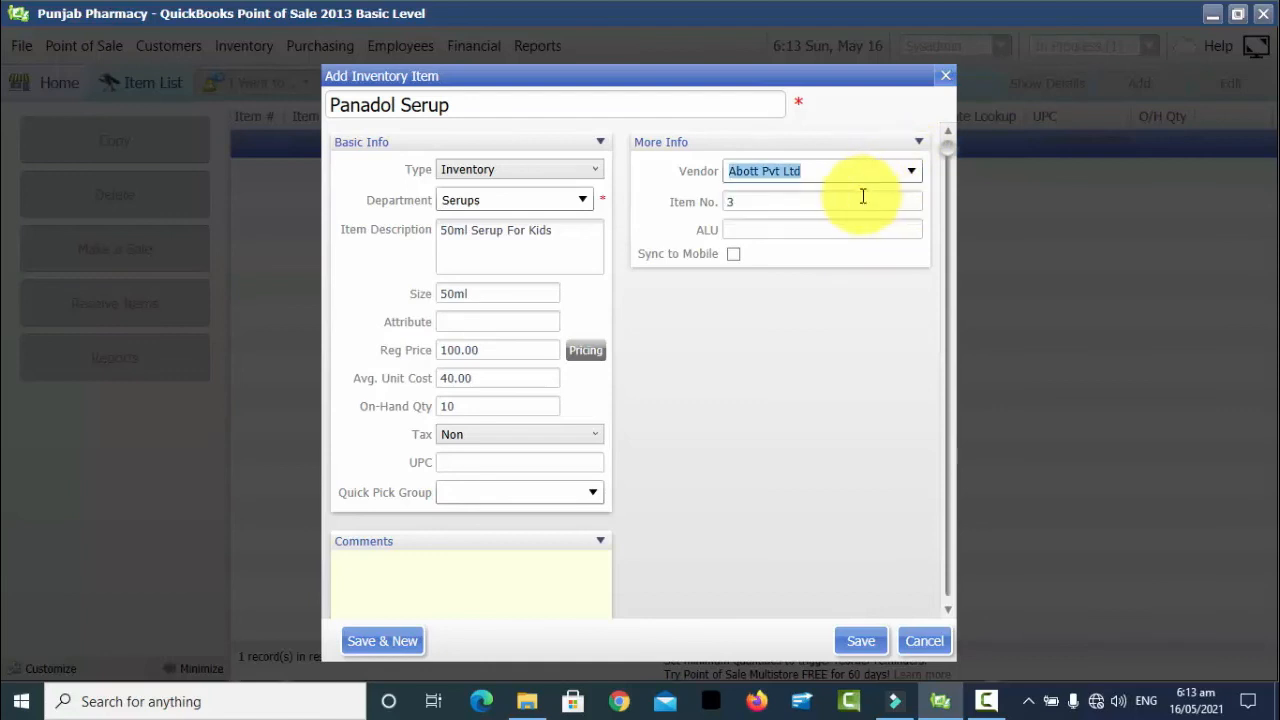
click(806, 205)
text(1)
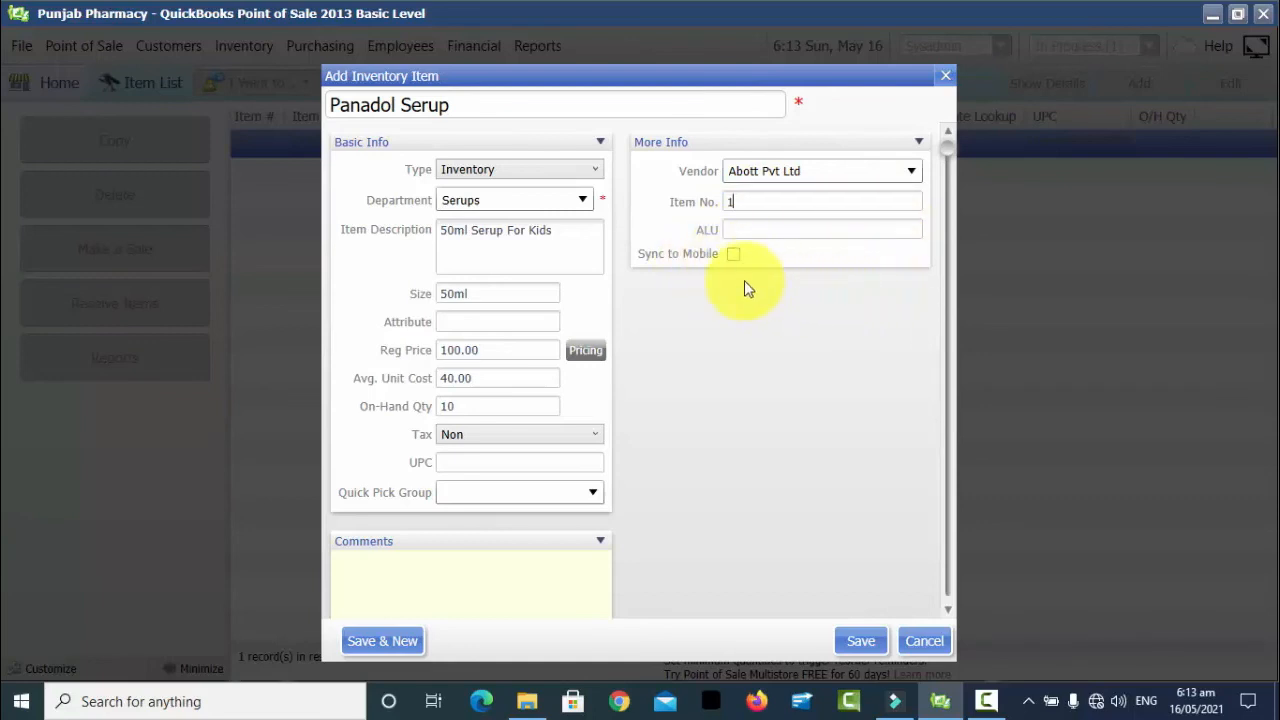
- Save the new Panadol Serup inventory item
click(952, 352)
click(950, 396)
click(943, 610)
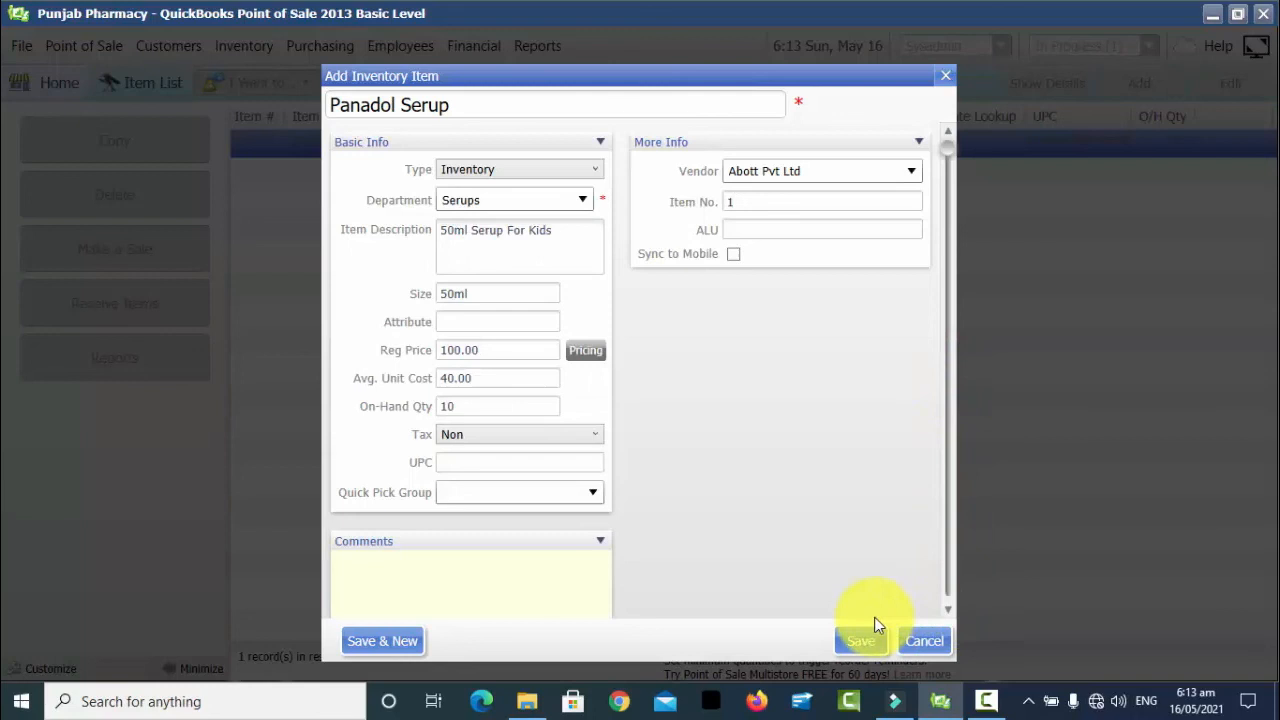
click(855, 640)
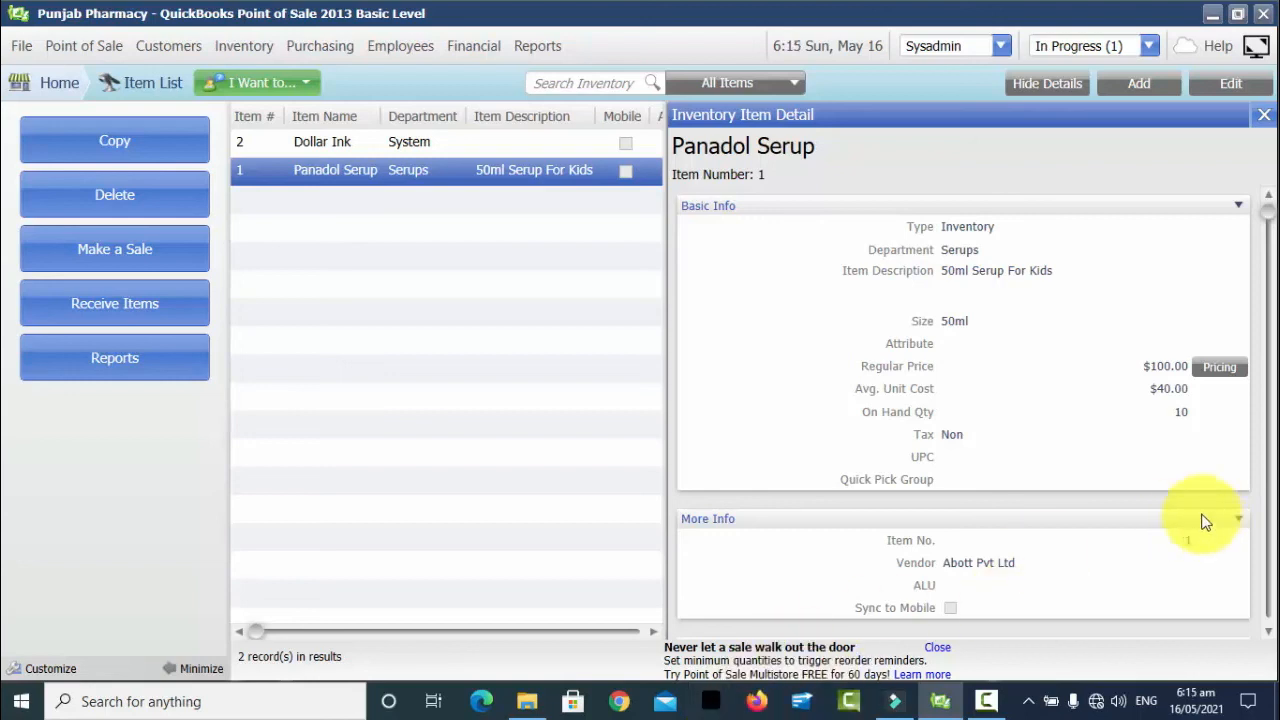
- Close the saved item's detail view and return to the home page
click(1265, 120)
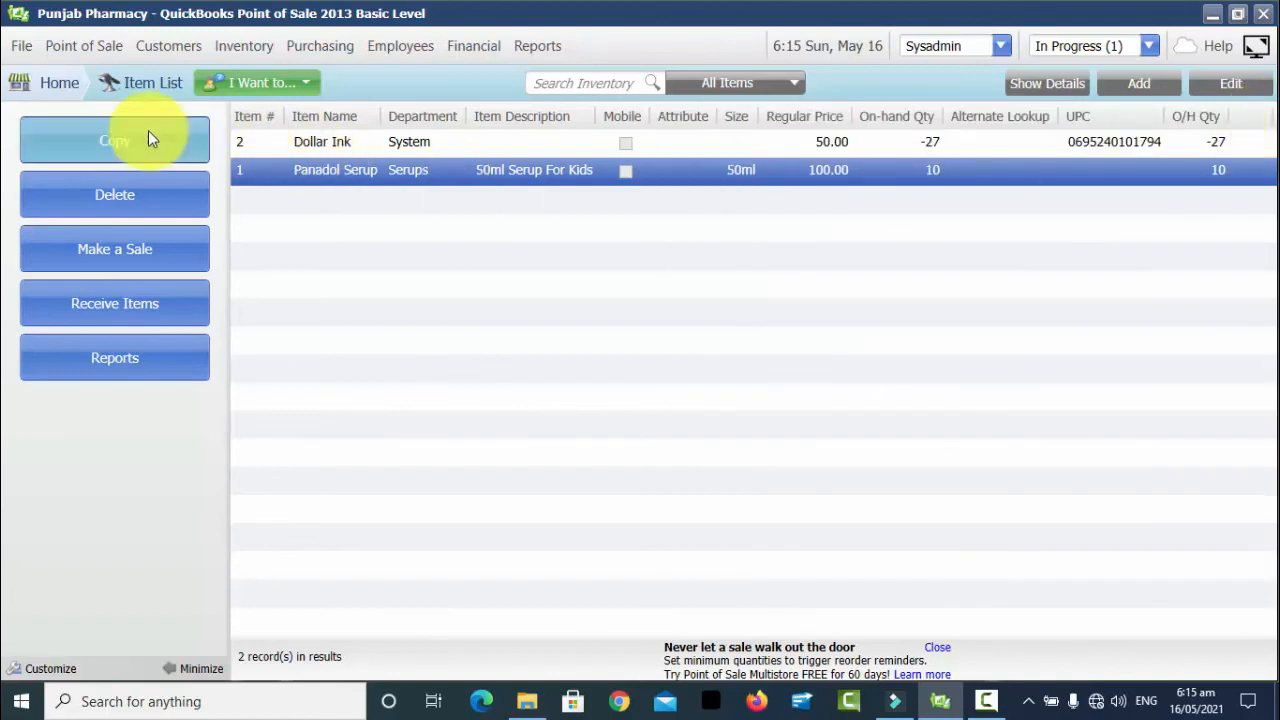
click(29, 80)
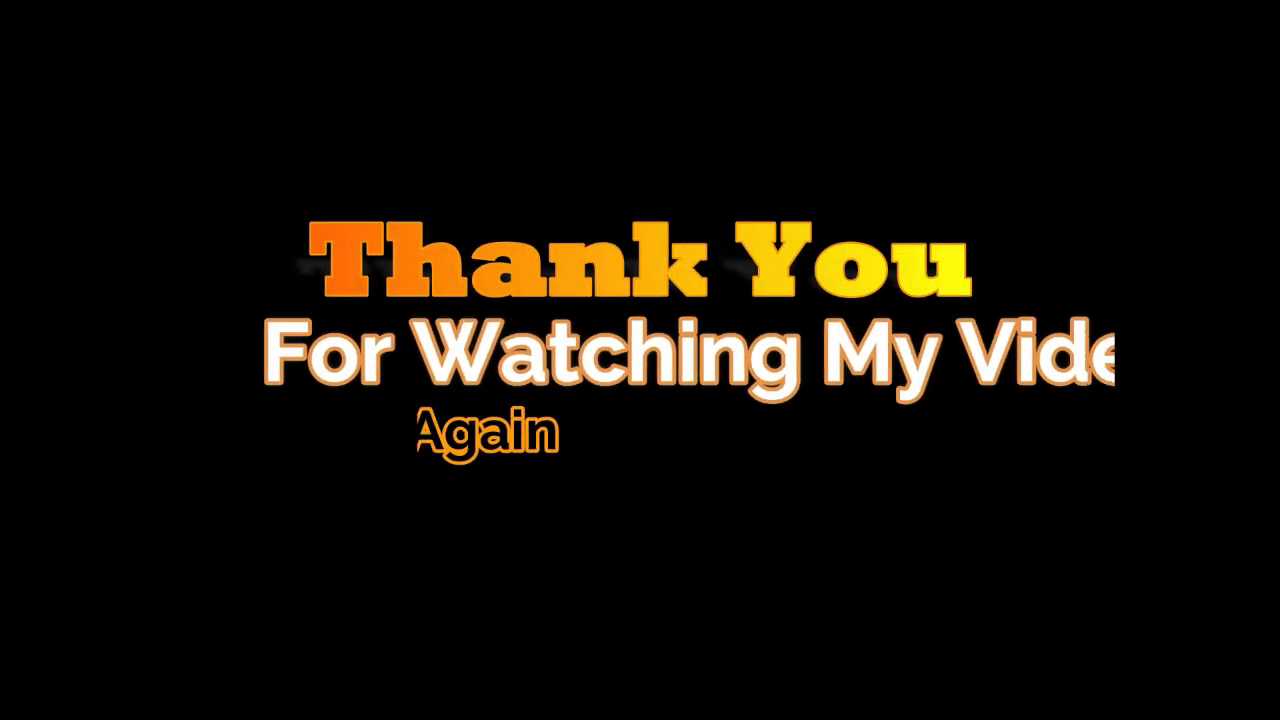